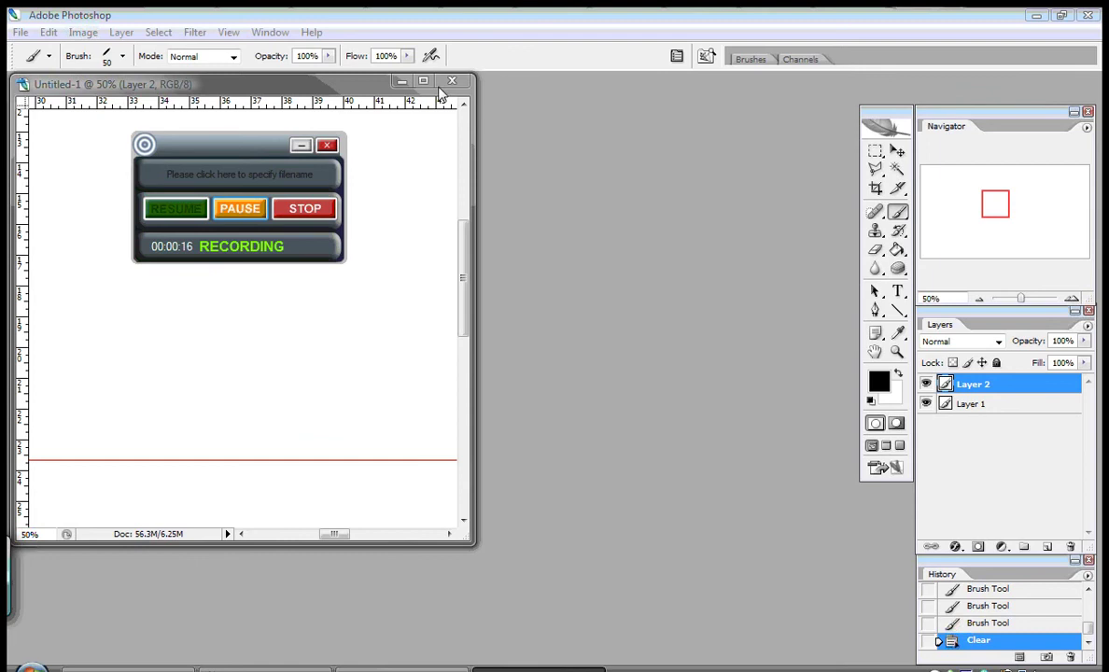
- Maximize the document and write a black isolated Arabic letter kha across the red baseline, with its dot above, using the 50 px brush
click(423, 81)
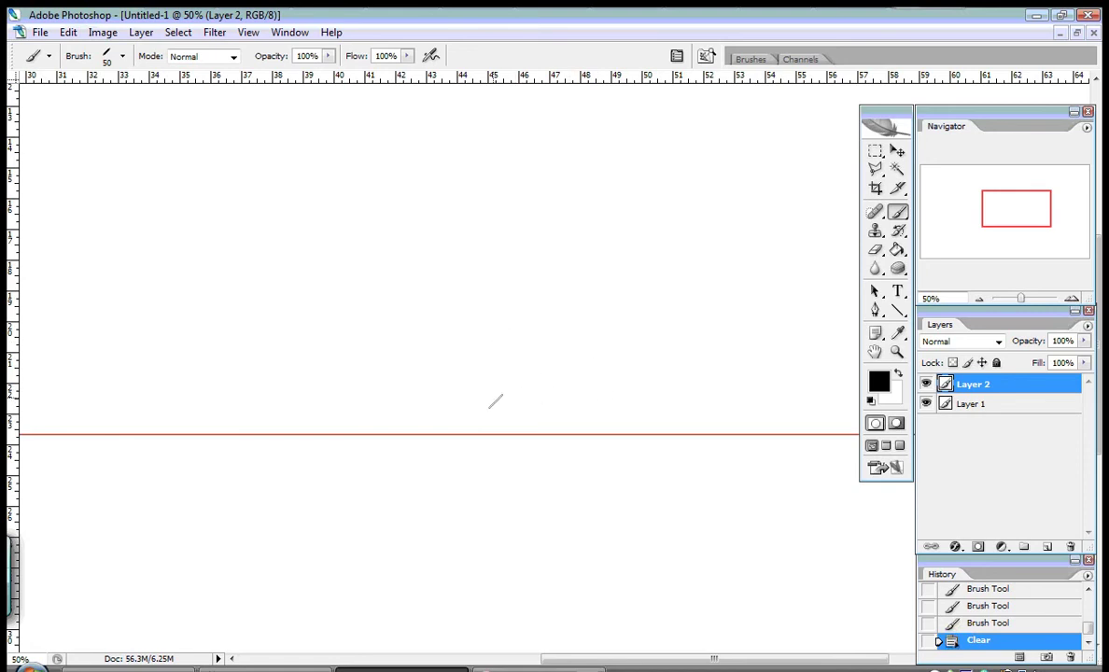
mouse_move(513, 392)
mouse_down()
mouse_move(594, 366)
mouse_move(618, 492)
mouse_up()
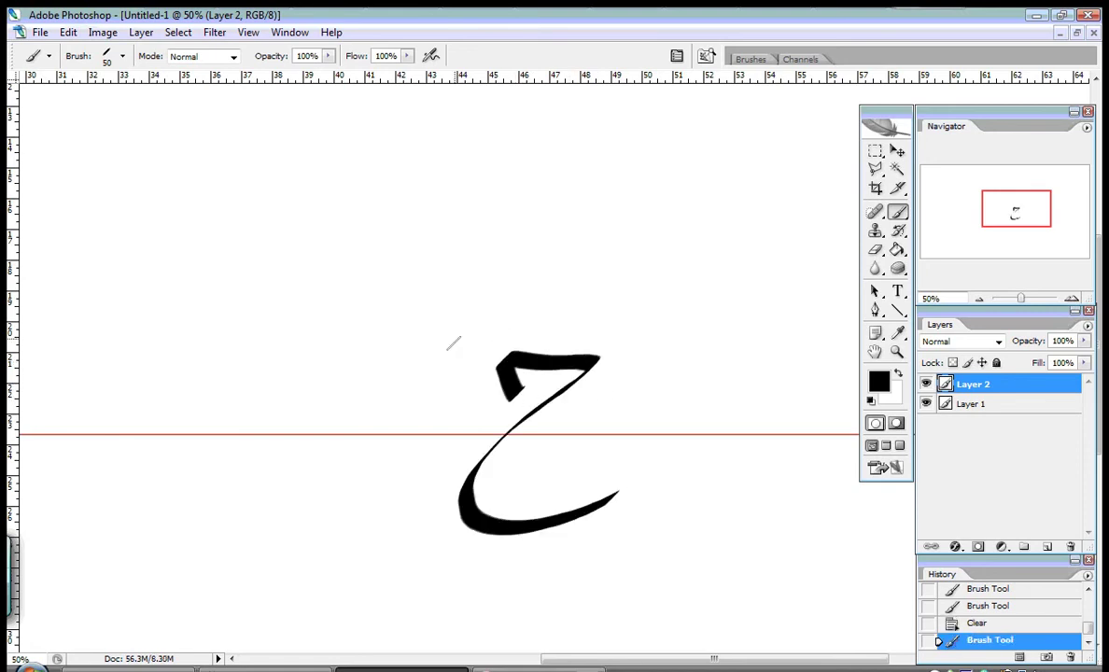
drag(532, 299, 550, 314)
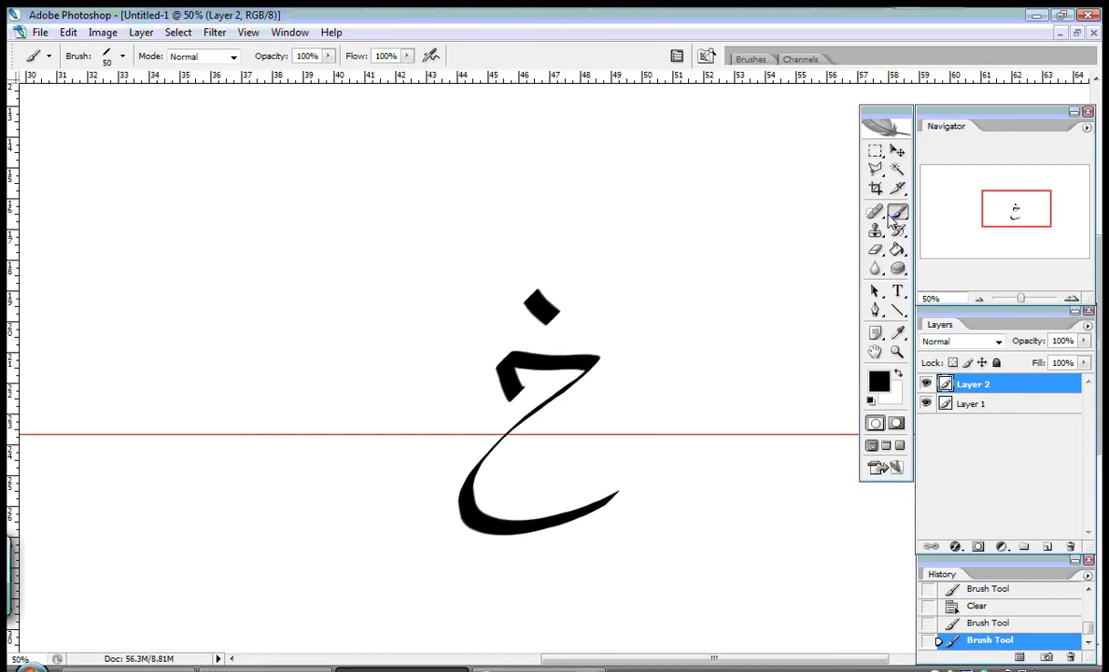
- Set the foreground colour to the blue 1d4aef and return to the Brush tool
key(i)
click(892, 373)
click(274, 256)
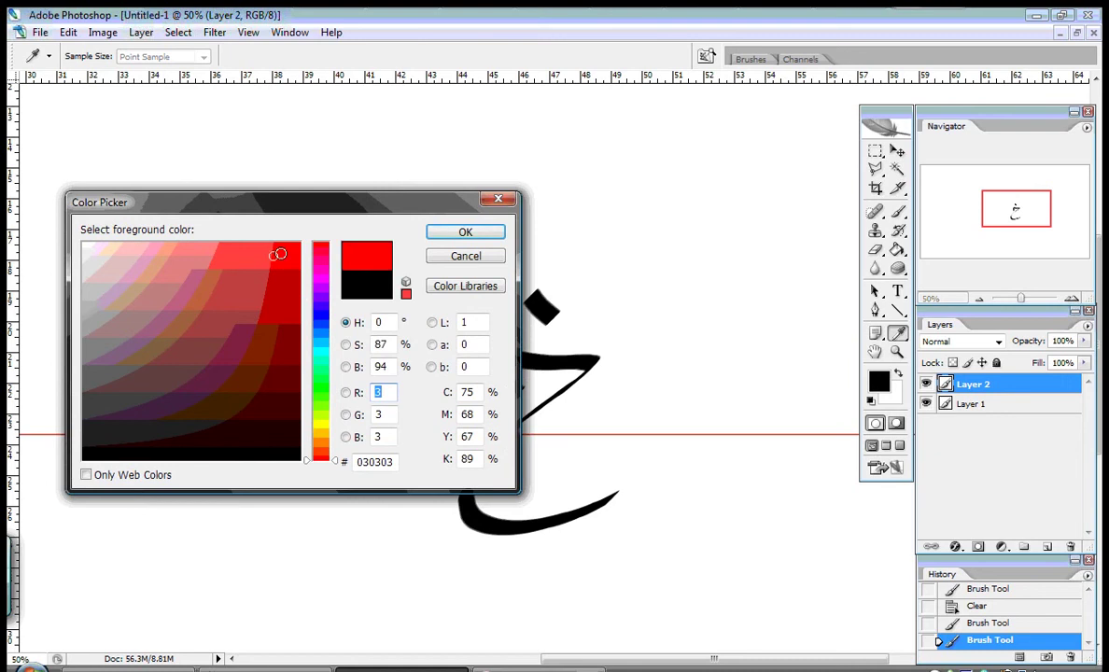
click(320, 323)
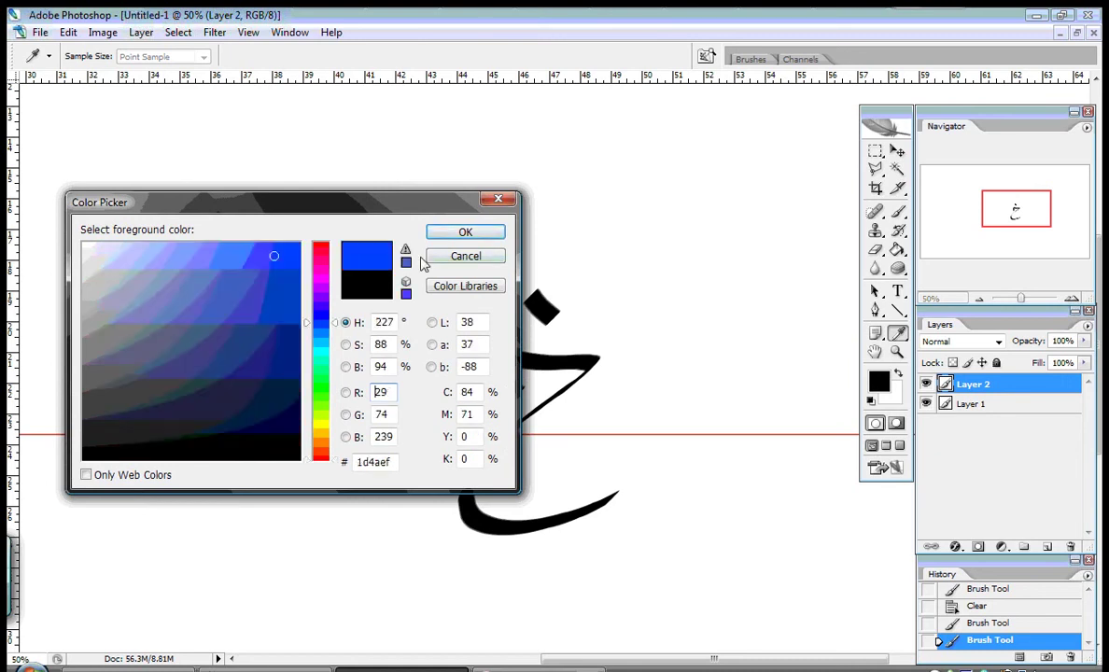
click(465, 232)
key(b)
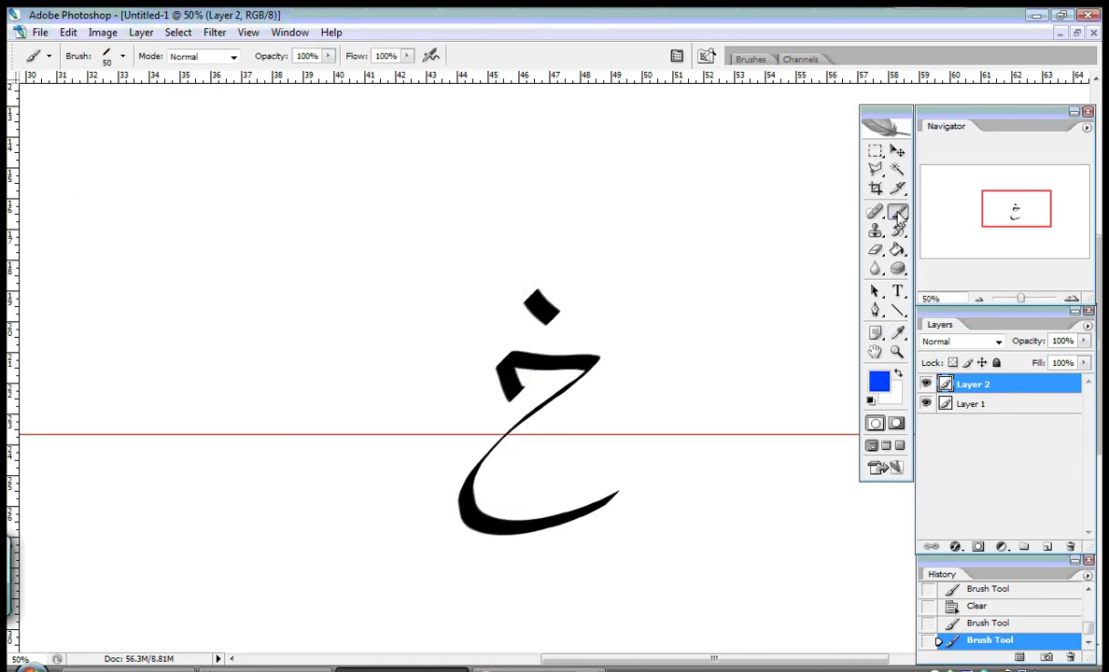
- Reduce the brush to 8 px, draw a blue slanted fatha stroke above the letter's dot, and undo it
right_click(731, 274)
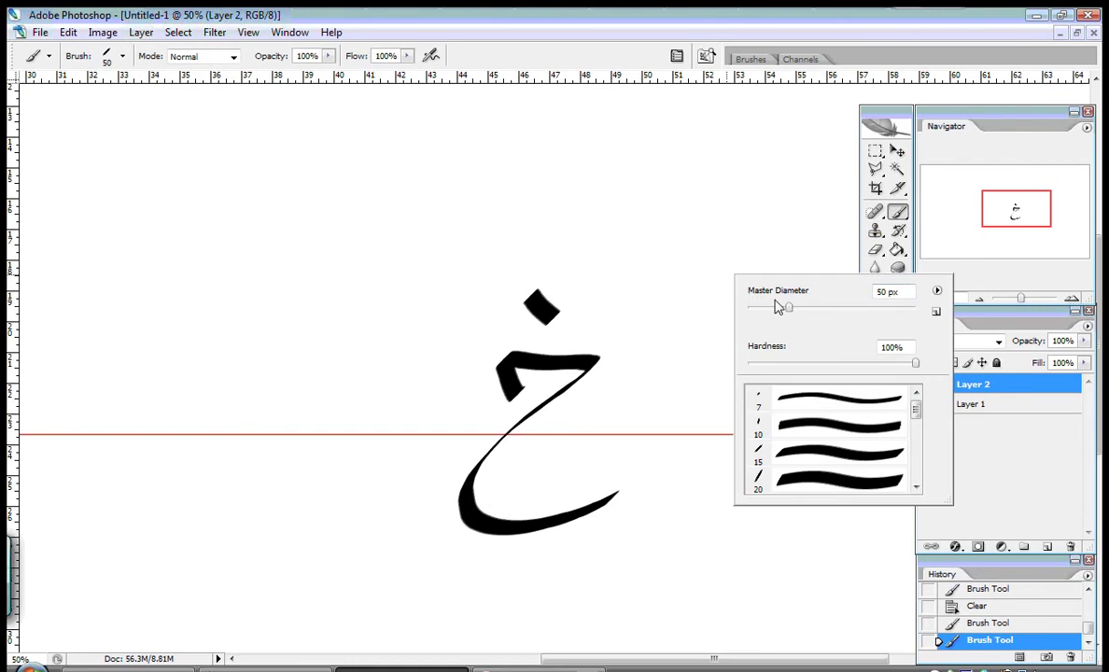
click(755, 309)
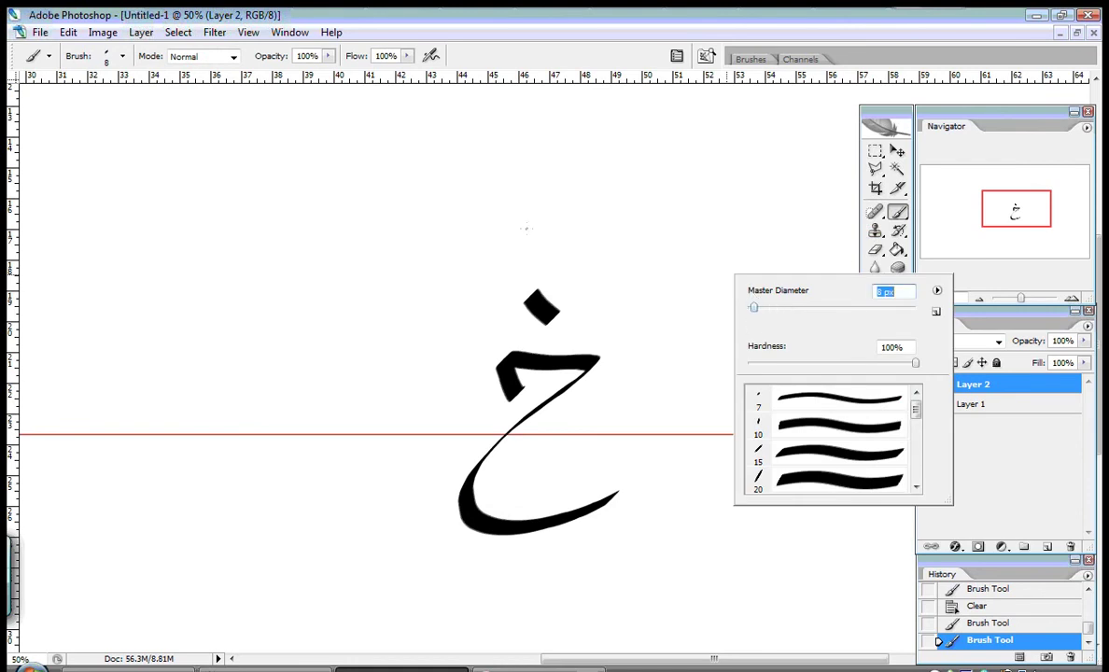
key(Return)
drag(578, 227, 470, 305)
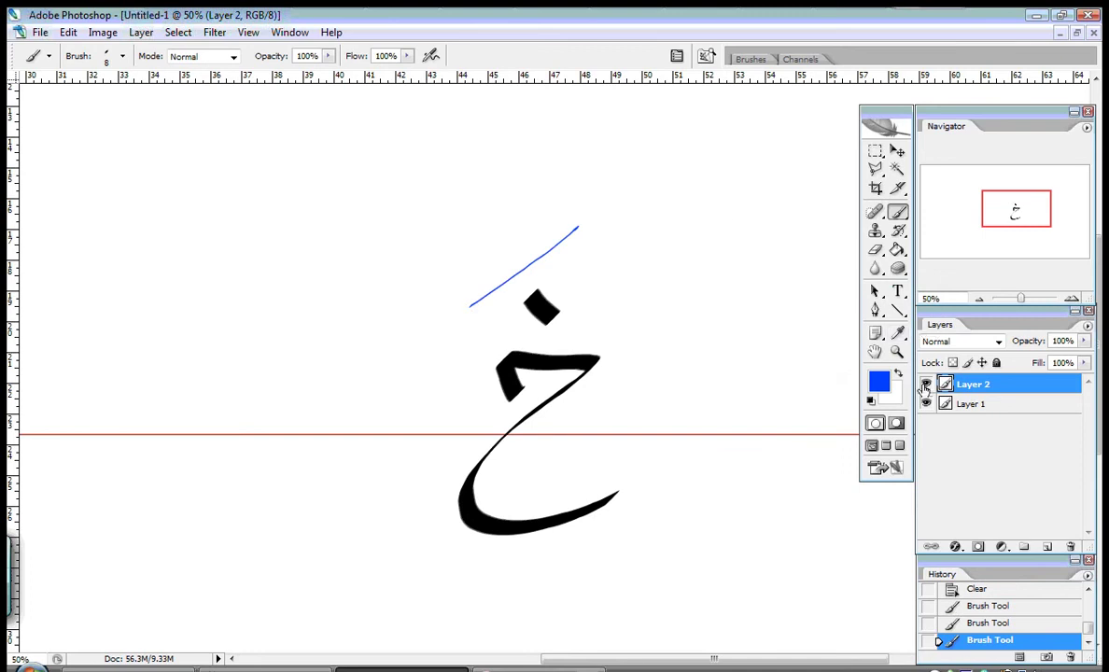
key(ctrl+z)
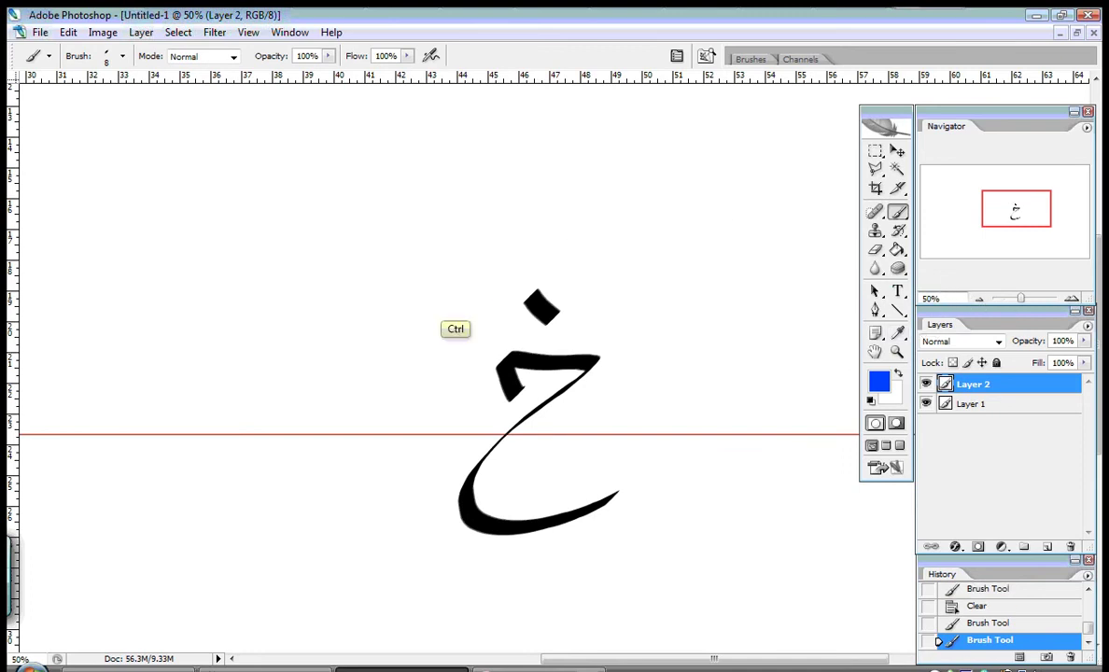
- Set the brush diameter to 24 px, draw a blue damma above the letter's dot, and undo it
right_click(728, 244)
drag(755, 278, 761, 282)
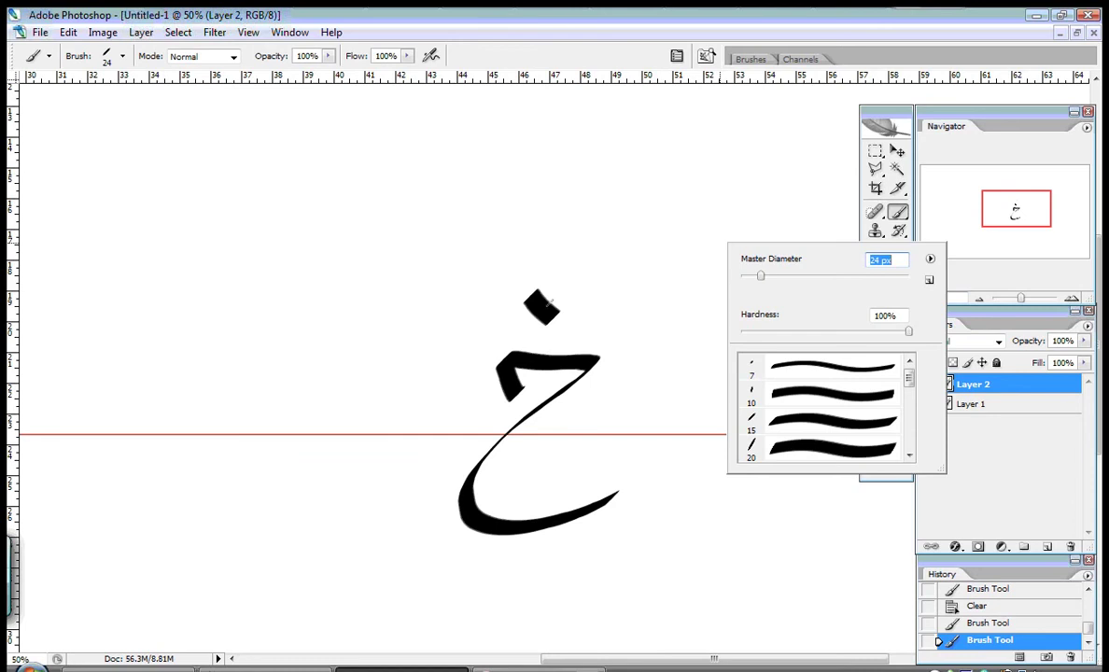
key(Return)
drag(525, 225, 456, 290)
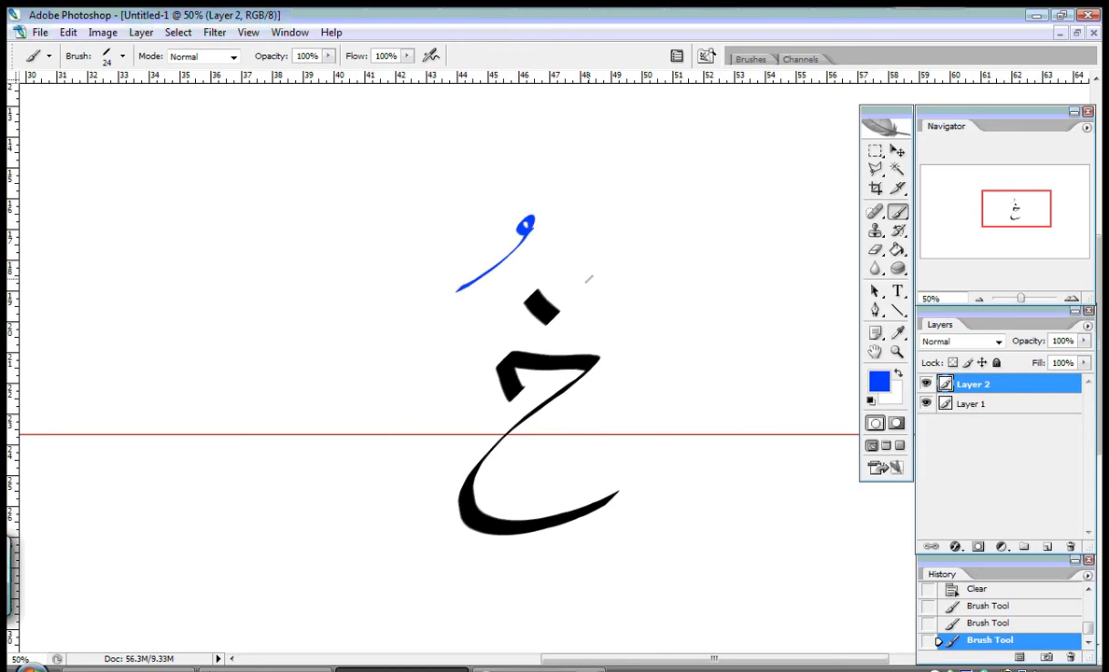
key(ctrl+z)
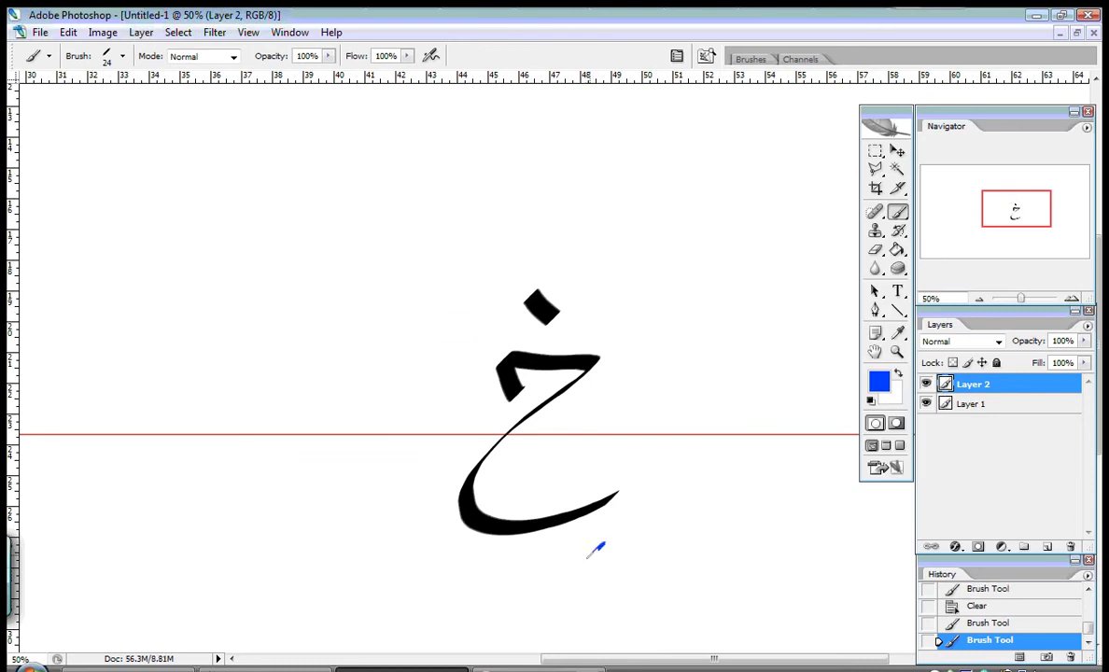
- Draw trial blue vowel marks below and above the letter, undoing each stroke
drag(590, 557, 487, 648)
key(ctrl+z)
drag(527, 225, 445, 303)
key(ctrl+z)
drag(598, 525, 515, 588)
key(ctrl+z)
- Set the foreground colour back to black and clear the written letter from the layer
click(879, 381)
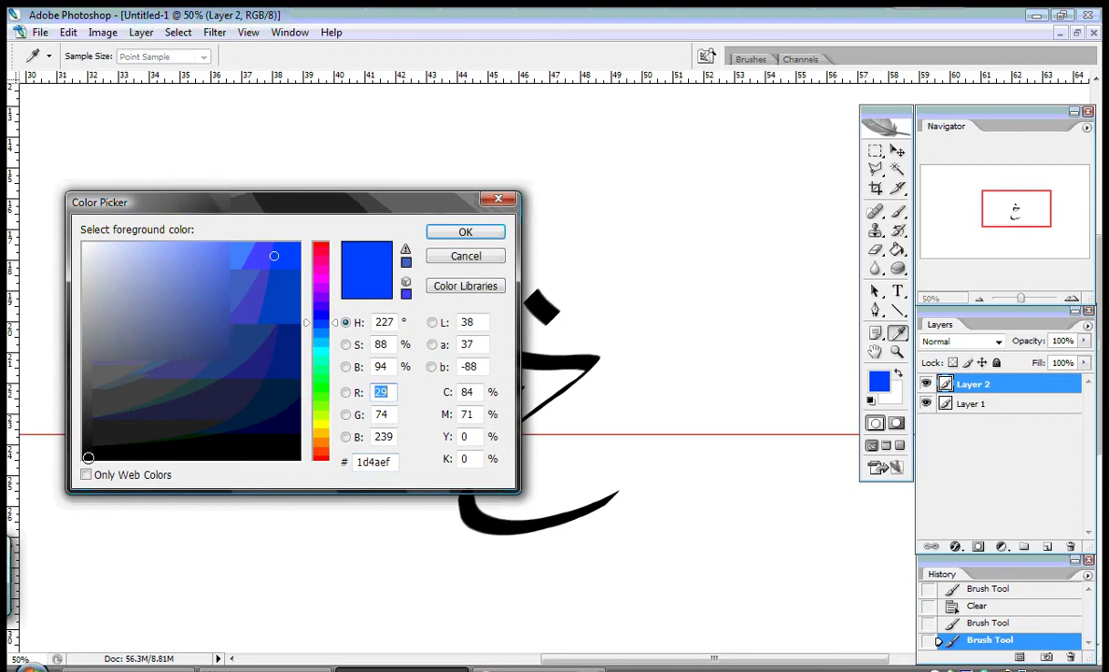
click(88, 457)
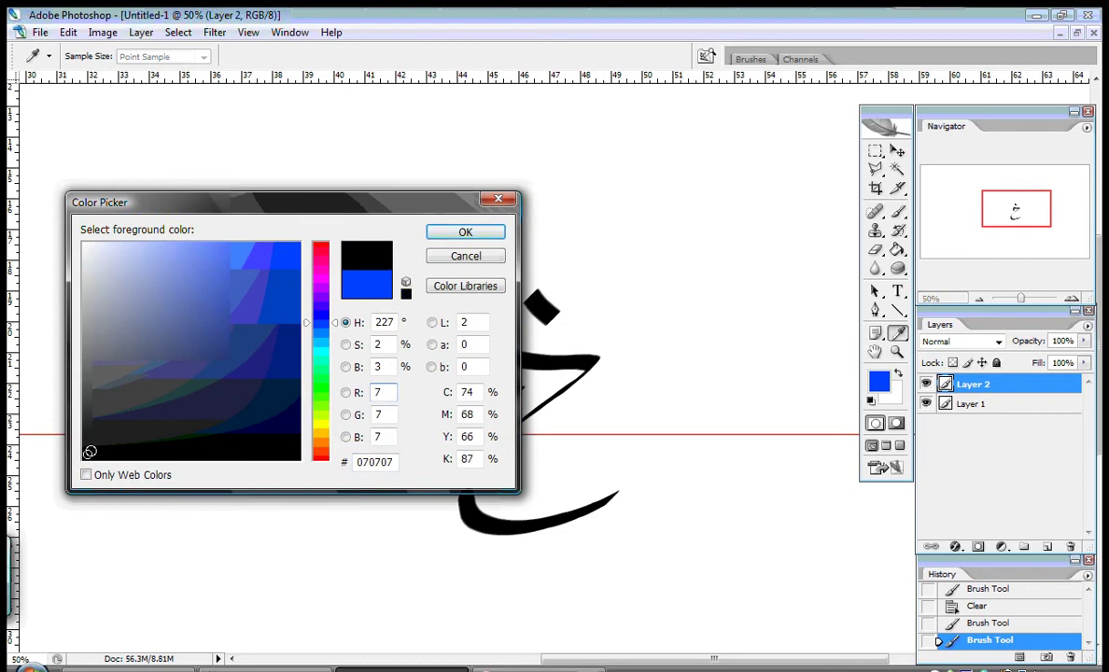
click(466, 231)
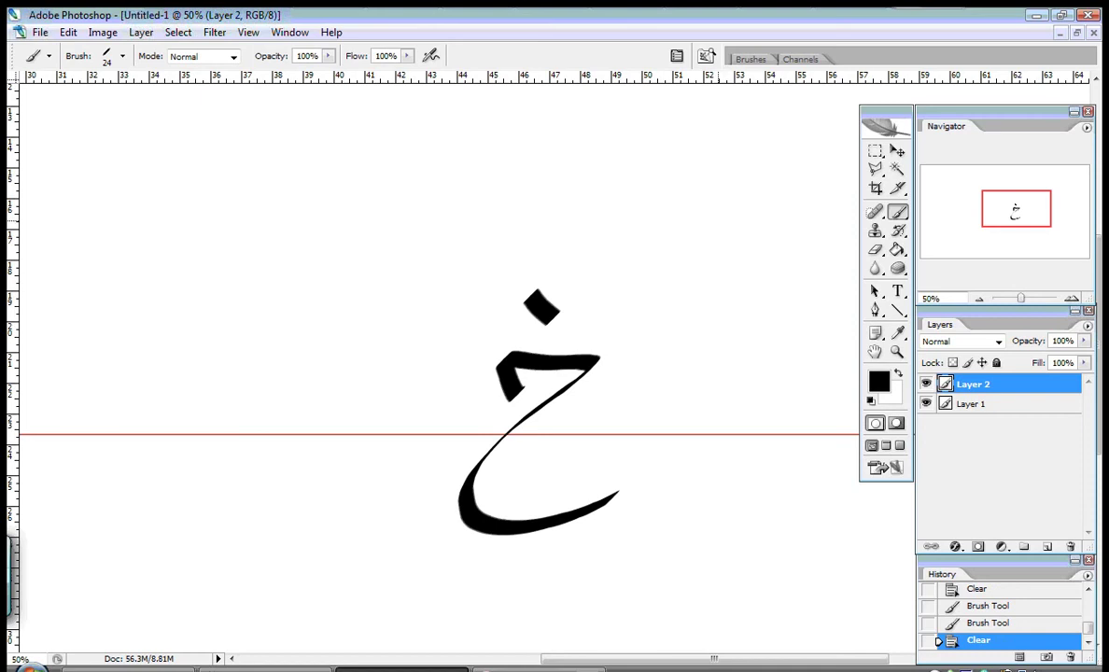
key(Delete)
- Set the brush diameter to 45 px and hide the palettes to free up the canvas
right_click(649, 306)
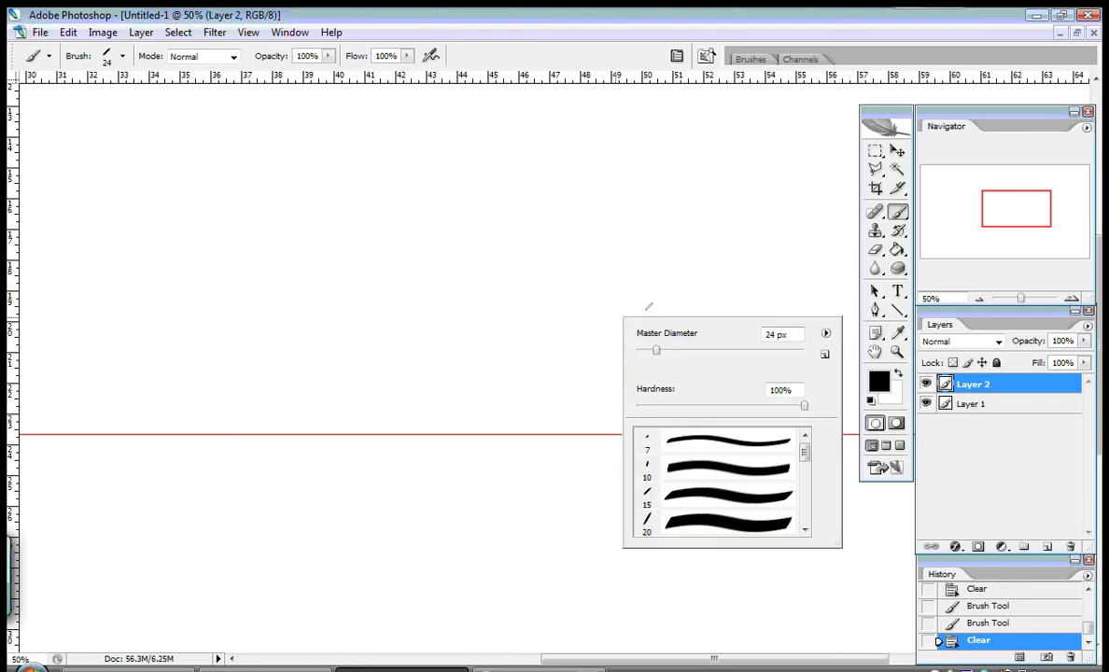
click(673, 351)
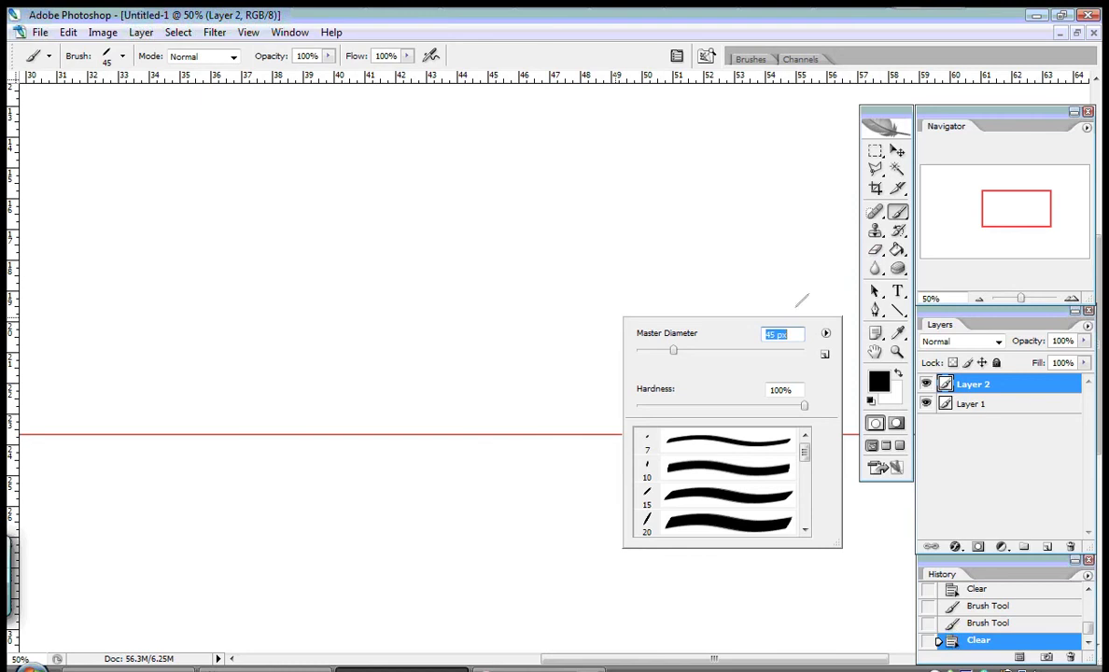
click(874, 291)
key(Tab)
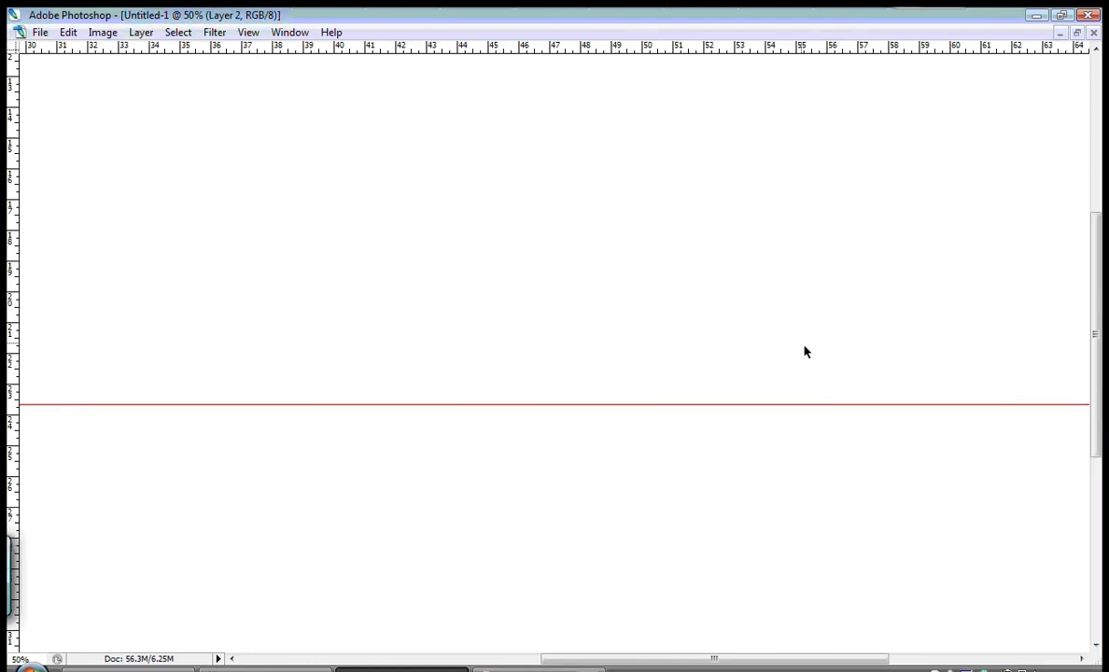
- Write the initial form of kha with its dot and two connecting dashes on the baseline's right part, followed by a vertical divider line
key(b)
mouse_move(912, 377)
mouse_down()
mouse_move(945, 354)
mouse_move(1008, 377)
mouse_move(812, 407)
mouse_up()
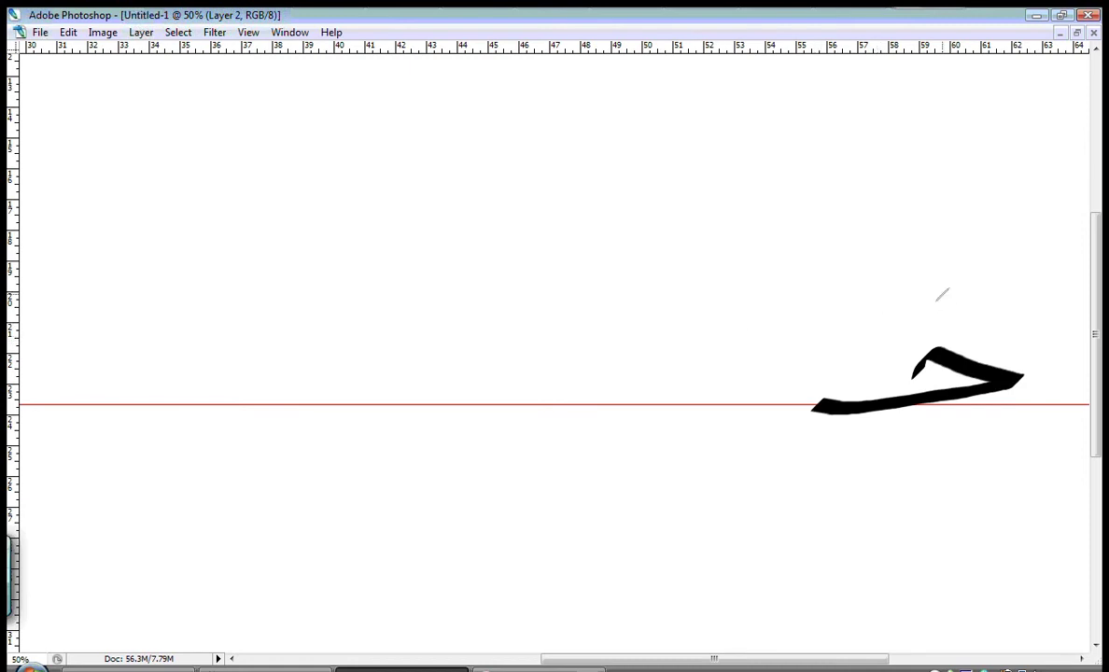
click(935, 310)
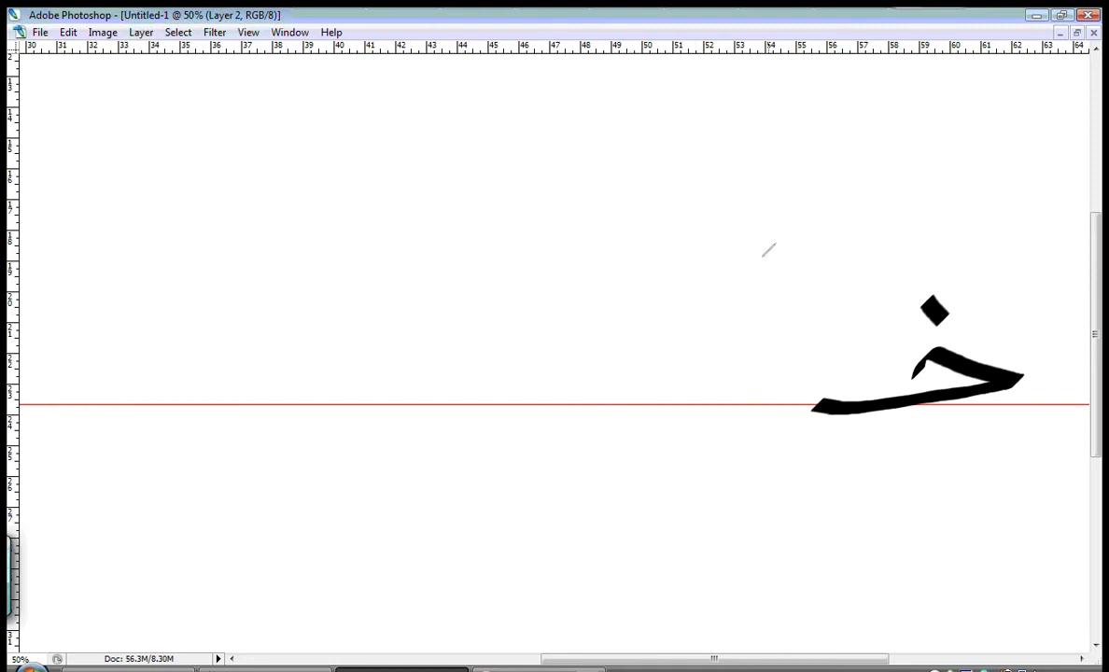
click(798, 404)
click(775, 411)
drag(740, 151, 747, 536)
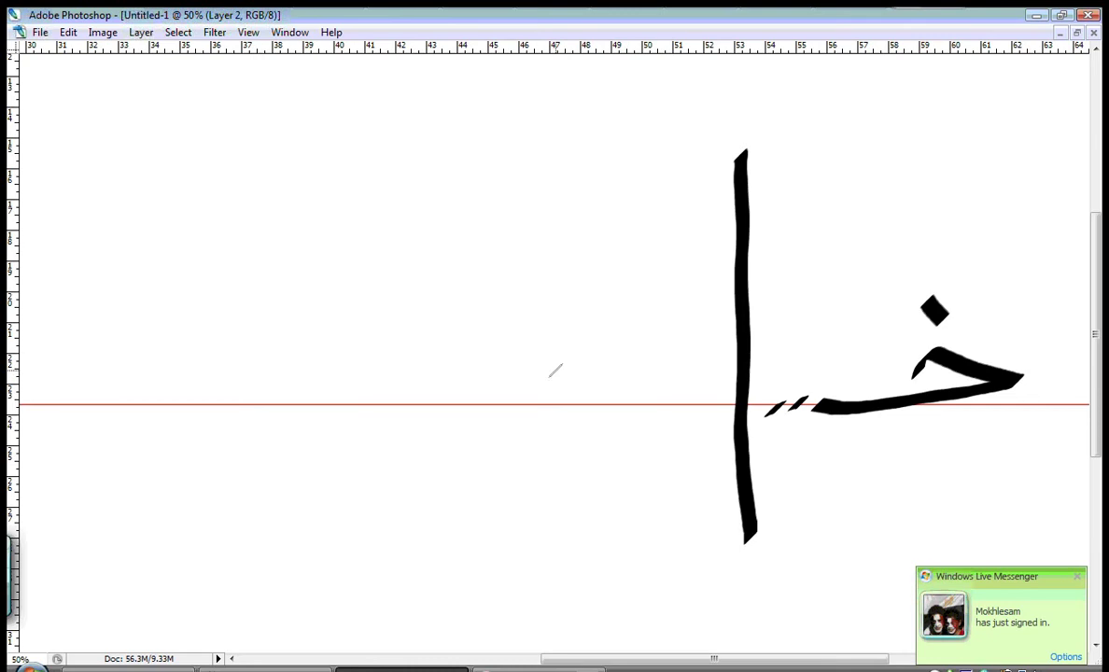
- Write the medial form of kha with its dot beside the first divider and draw a slanted second divider line after it
mouse_move(684, 367)
mouse_down()
mouse_move(658, 383)
mouse_move(507, 371)
mouse_move(453, 407)
mouse_up()
drag(525, 328, 535, 340)
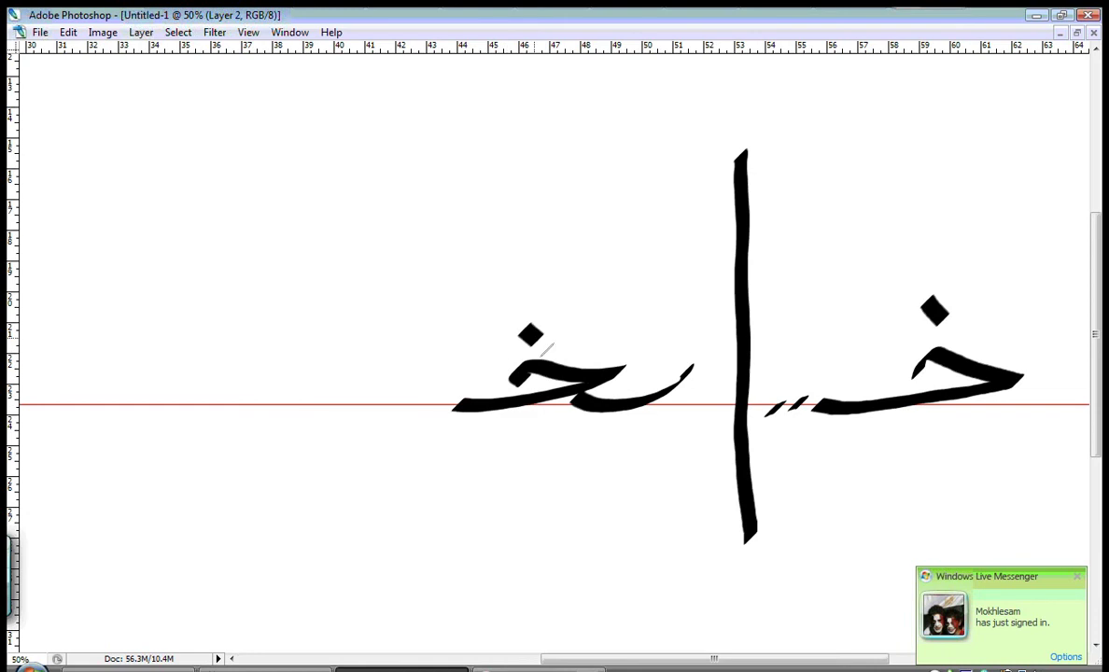
drag(411, 193, 429, 311)
drag(443, 369, 476, 566)
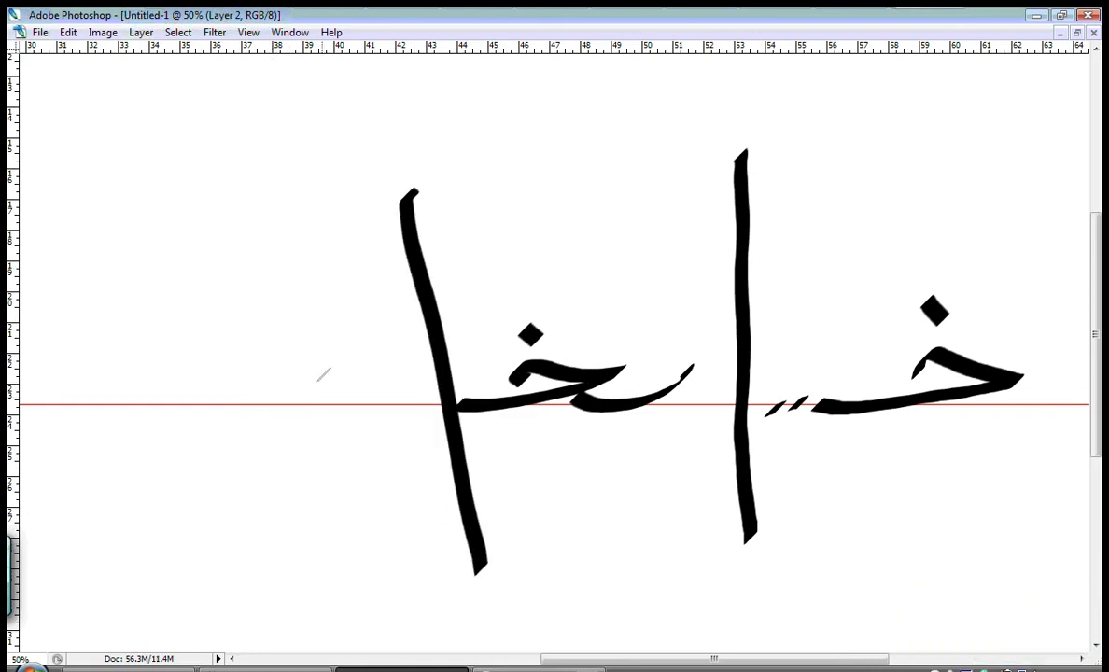
- Write the final form of kha with its joining stroke and dot beyond the second divider, and trim the joining stroke's tip with the eraser
mouse_move(337, 374)
mouse_down()
mouse_move(186, 392)
mouse_move(168, 377)
mouse_up()
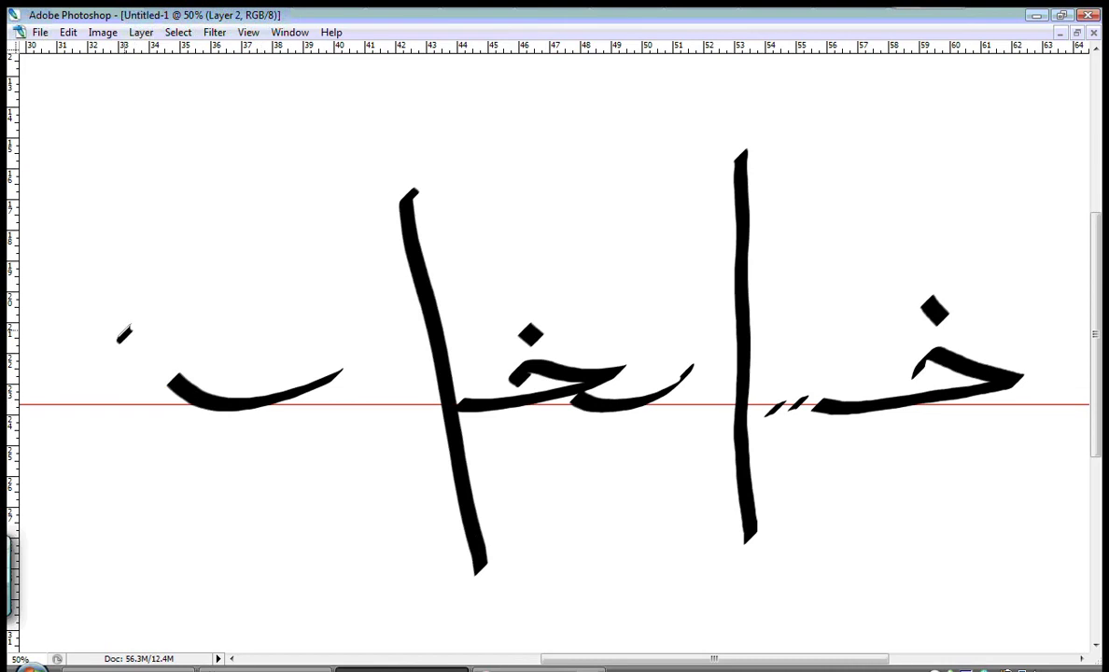
mouse_move(119, 338)
mouse_down()
mouse_move(232, 328)
mouse_move(155, 392)
mouse_move(299, 452)
mouse_up()
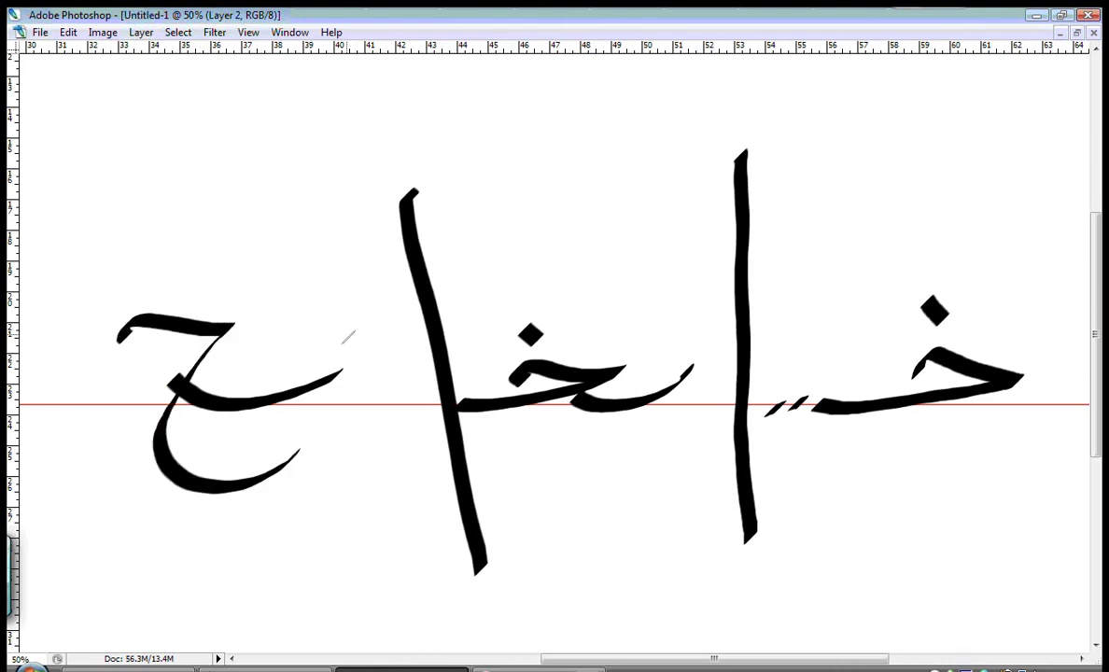
drag(140, 277, 170, 283)
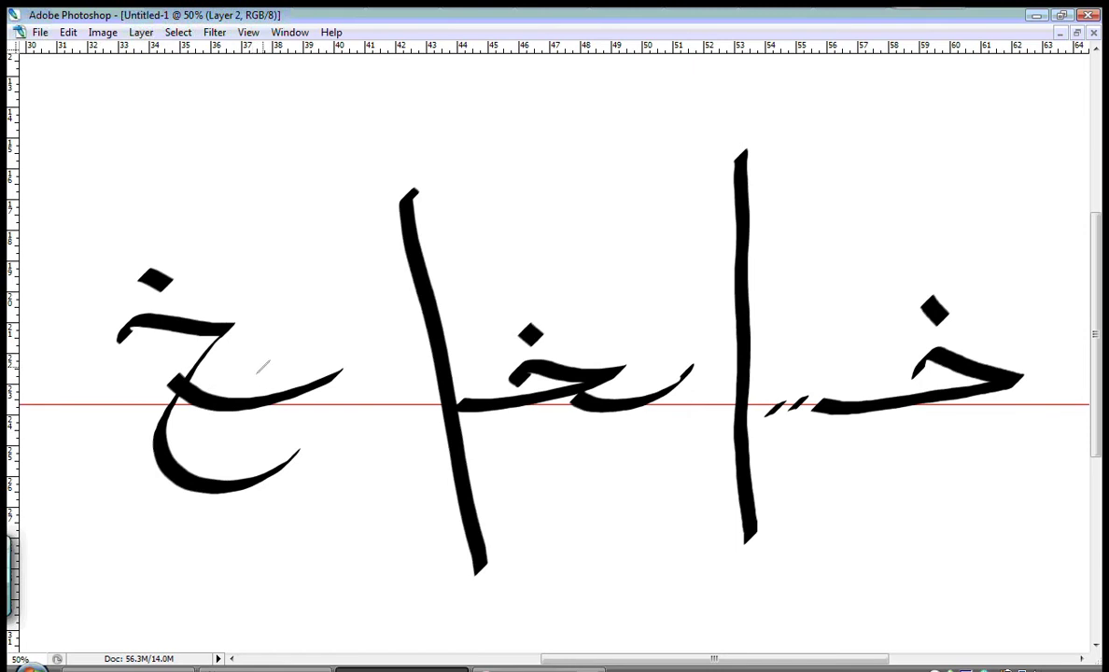
key(e)
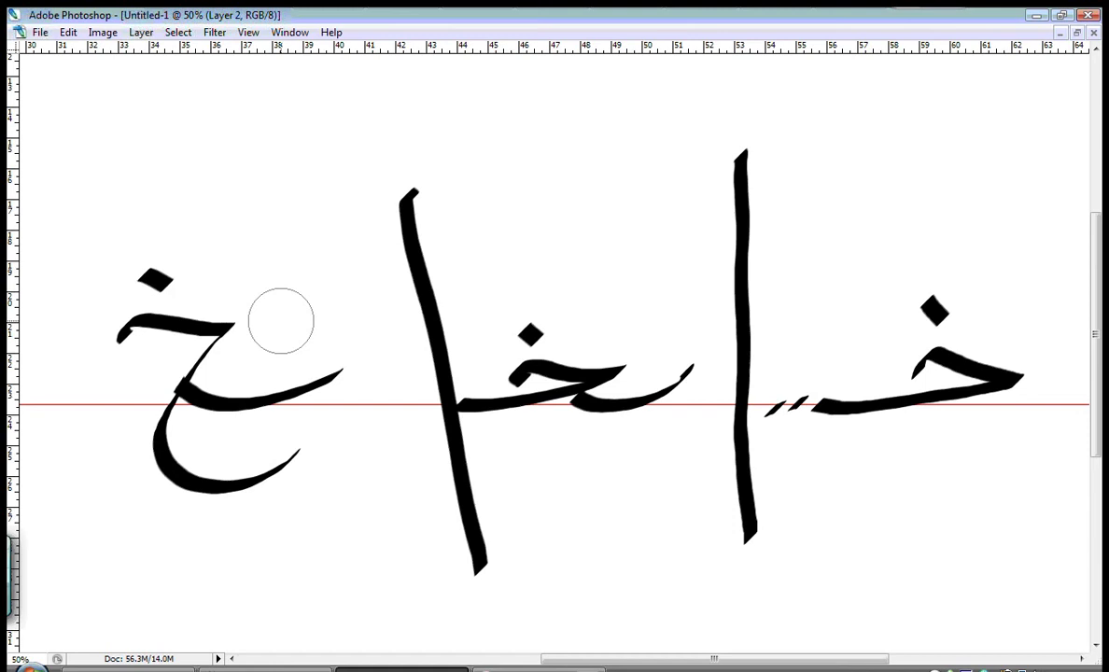
- Show the palettes again, set the foreground colour to blue, and switch to the Brush tool
key(Tab)
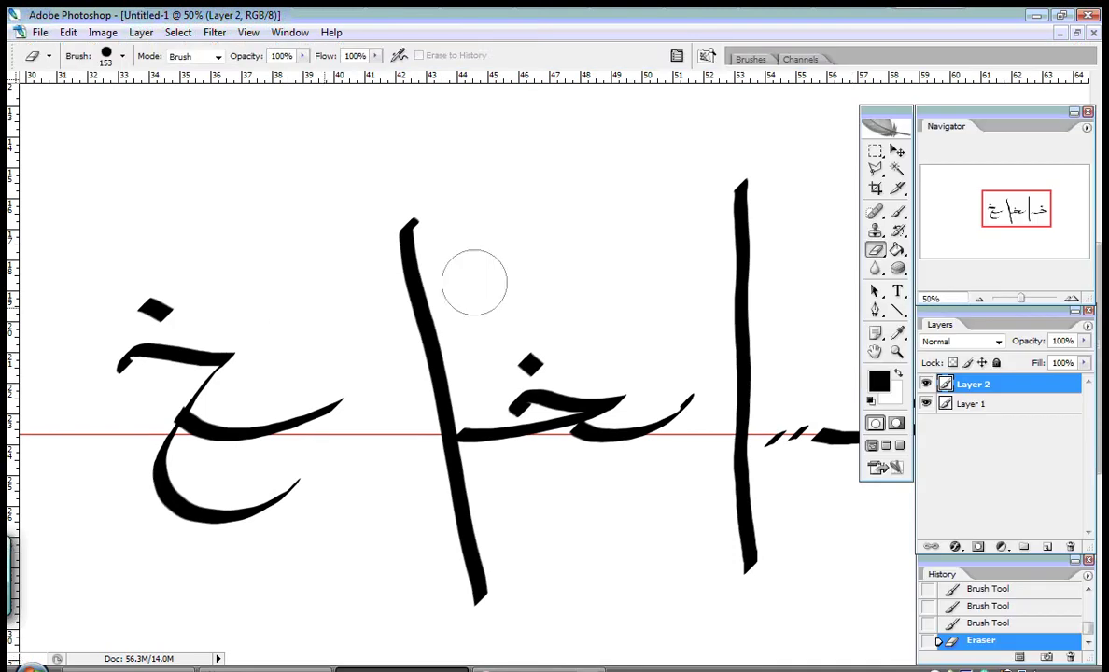
click(898, 333)
click(879, 381)
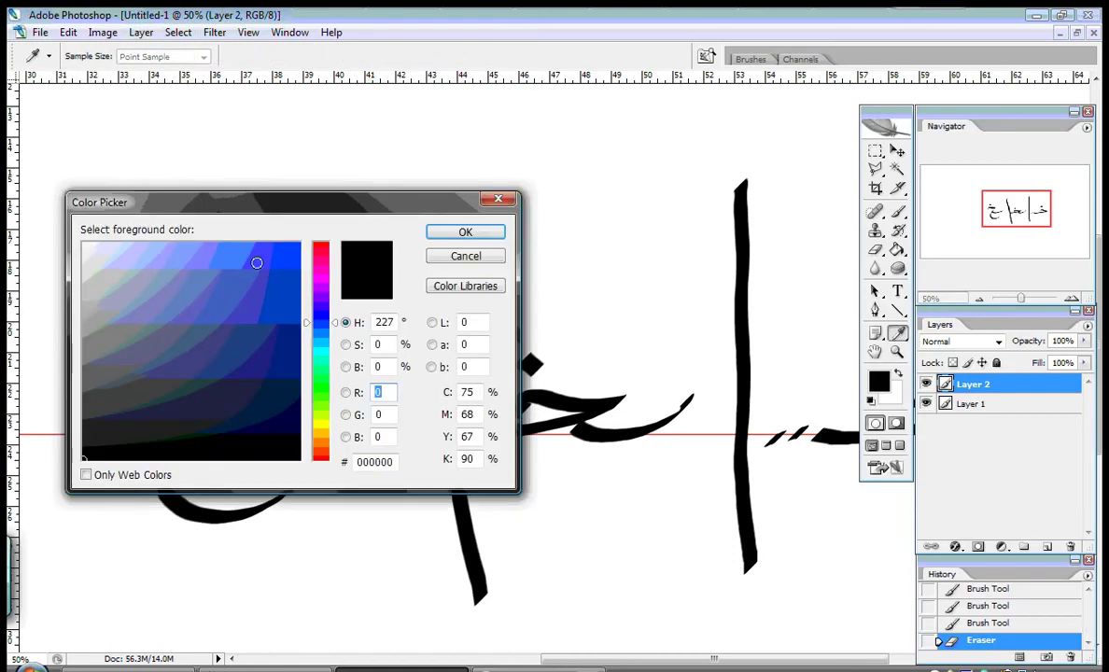
click(257, 263)
click(465, 232)
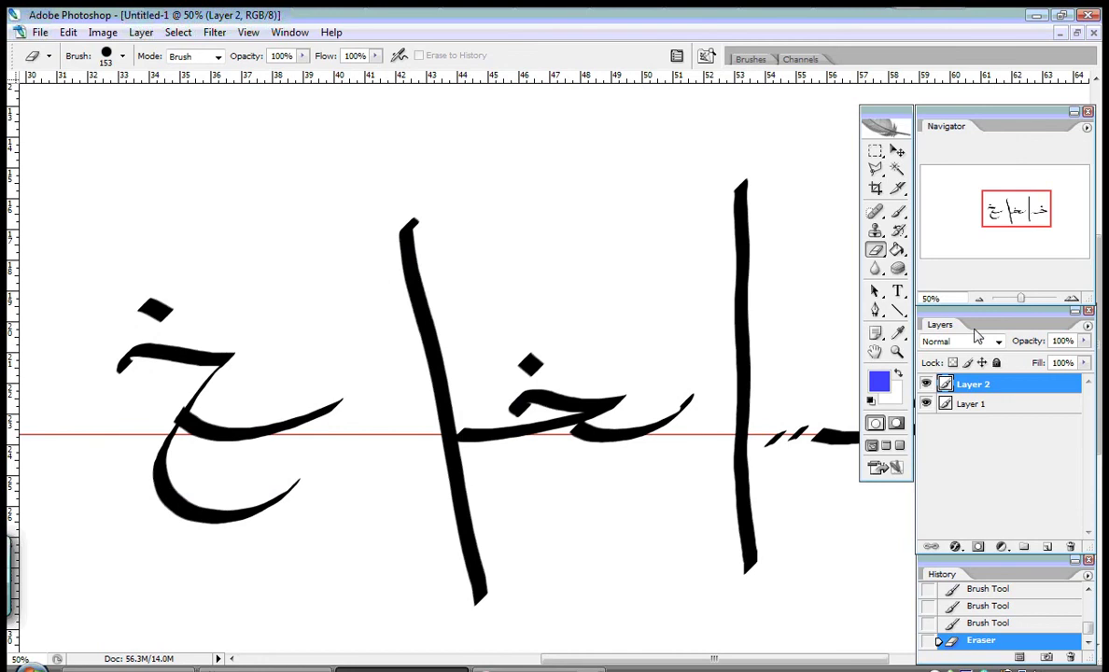
key(b)
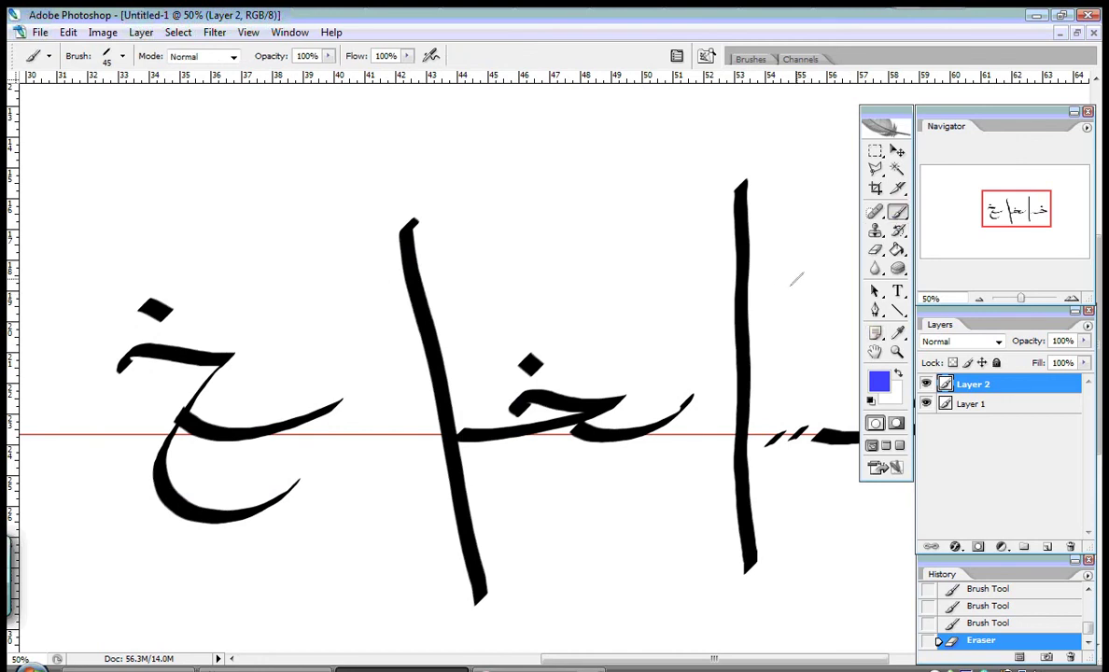
- Hide the palettes and set the brush diameter to 11 px
key(Tab)
right_click(821, 270)
text(11)
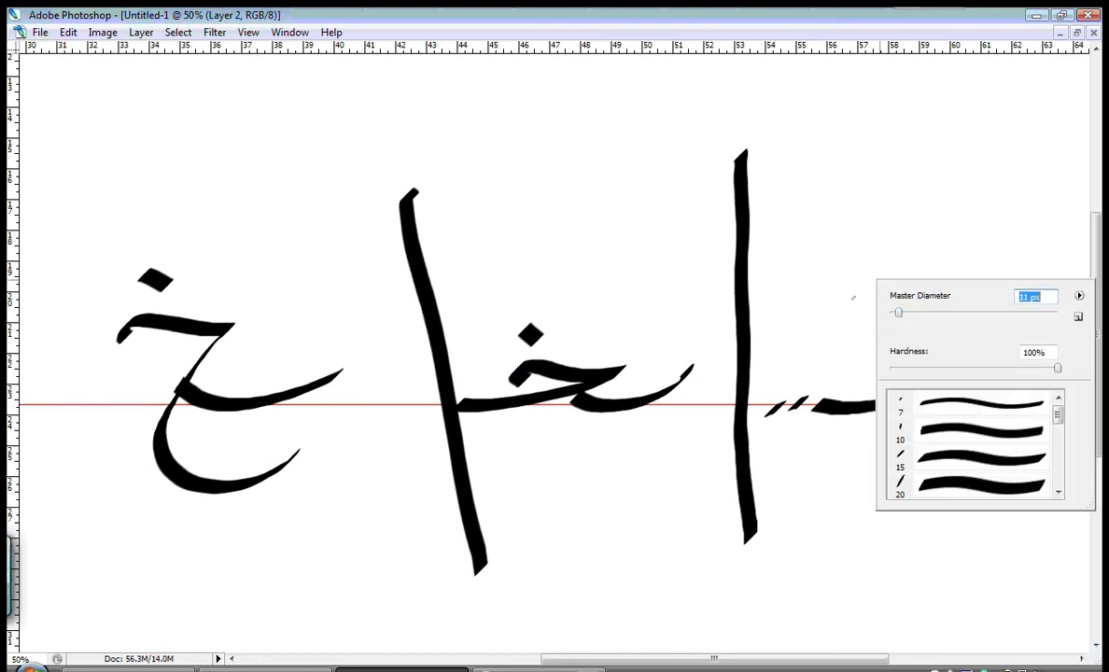
key(Return)
- Draw a blue fatha stroke above the medial kha, undo it, and draw a blue damma in its place
drag(569, 270, 495, 314)
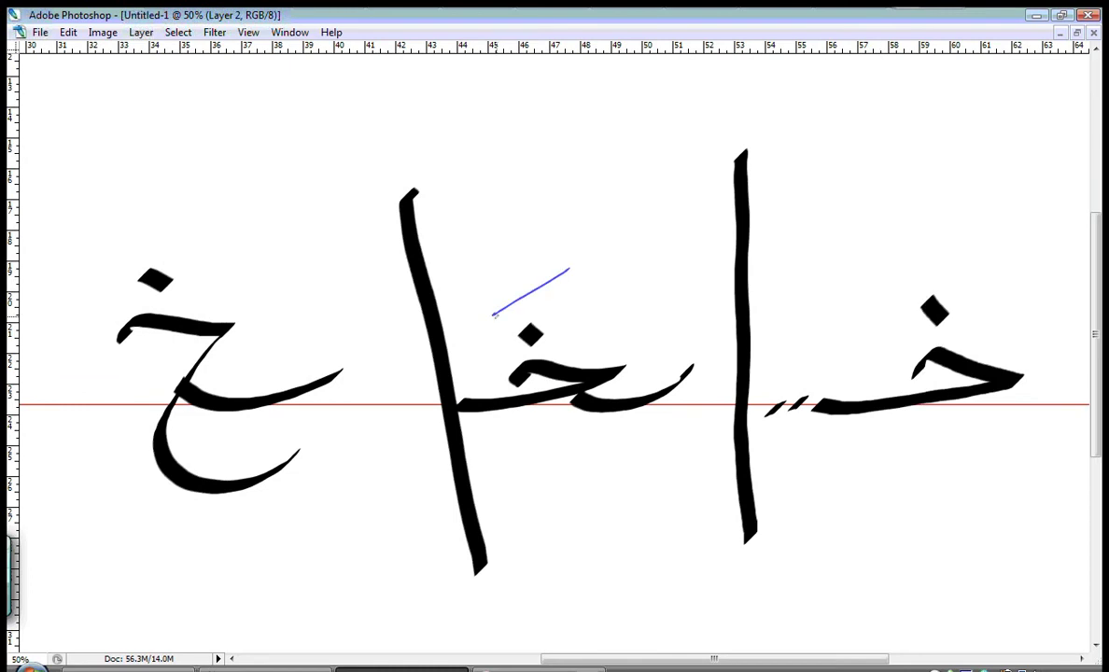
key(ctrl+z)
drag(541, 264, 493, 322)
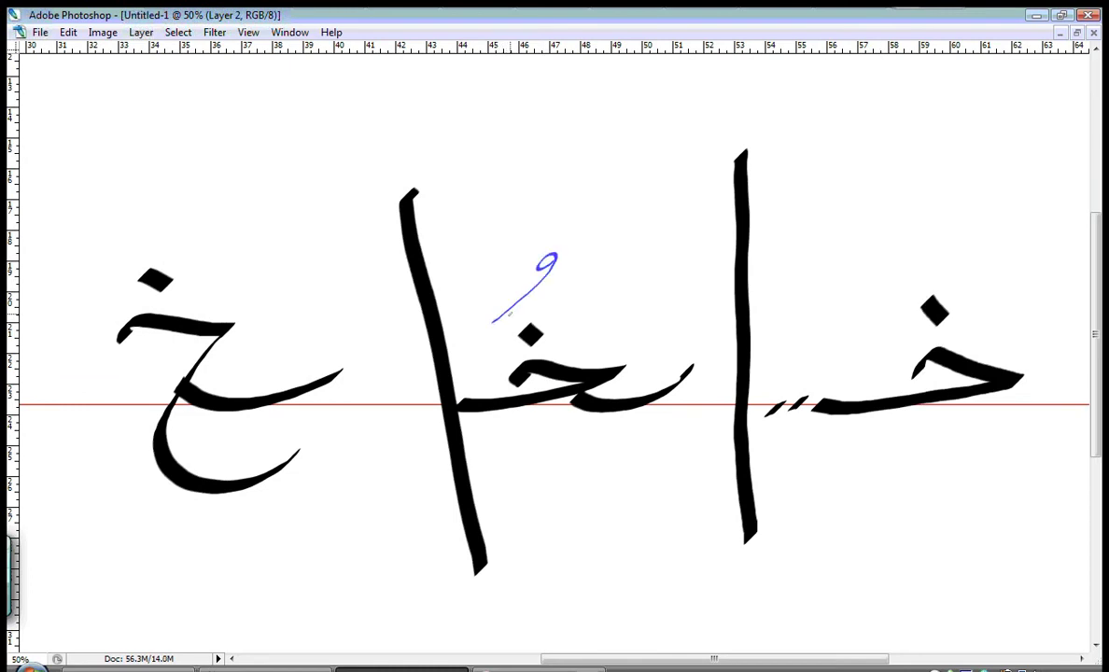
- Undo the blue damma, draw a blue kasra stroke below the medial kha, and undo it as well
key(ctrl+z)
drag(599, 431, 517, 496)
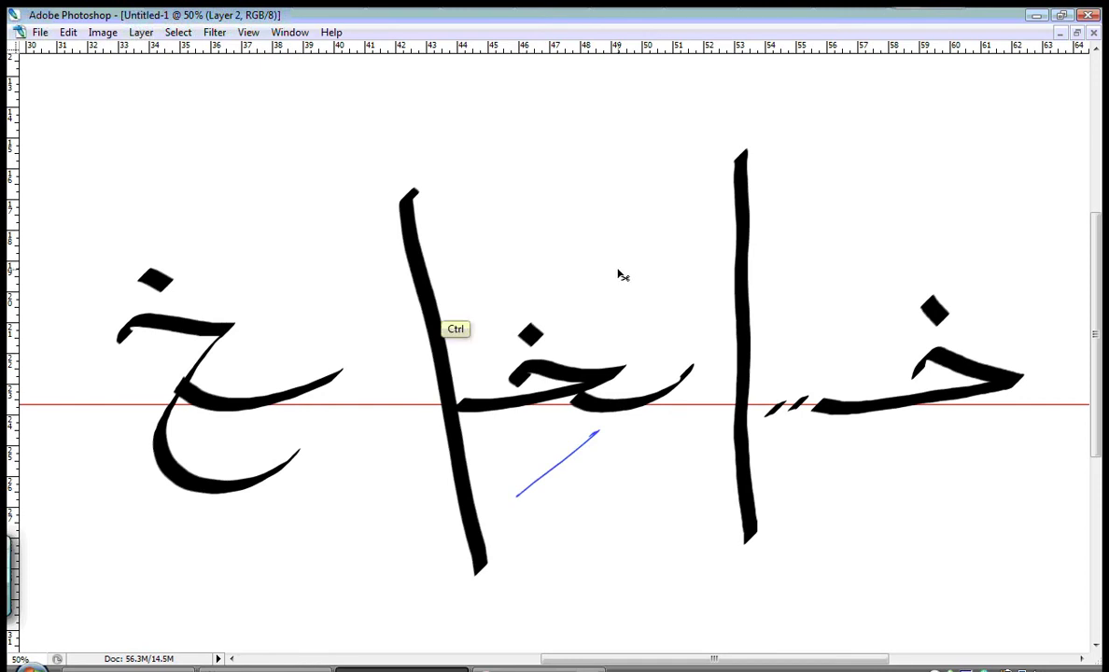
key(ctrl+z)
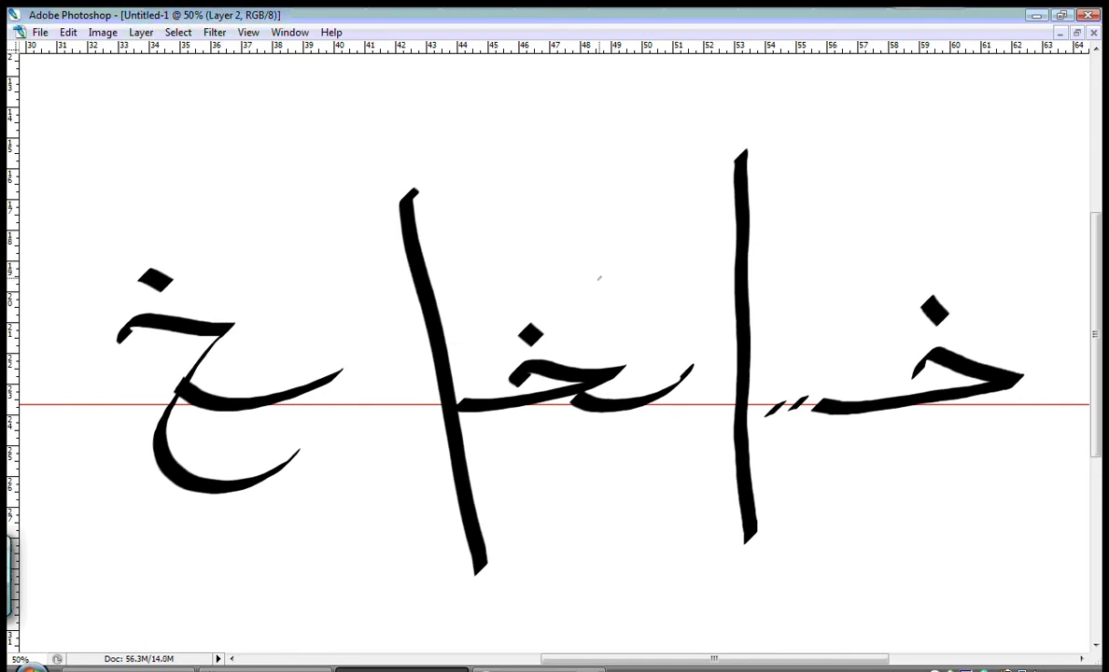
- Clear all the lettering from Layer 2 and set the foreground colour to the near-black 040404
key(ctrl+z)
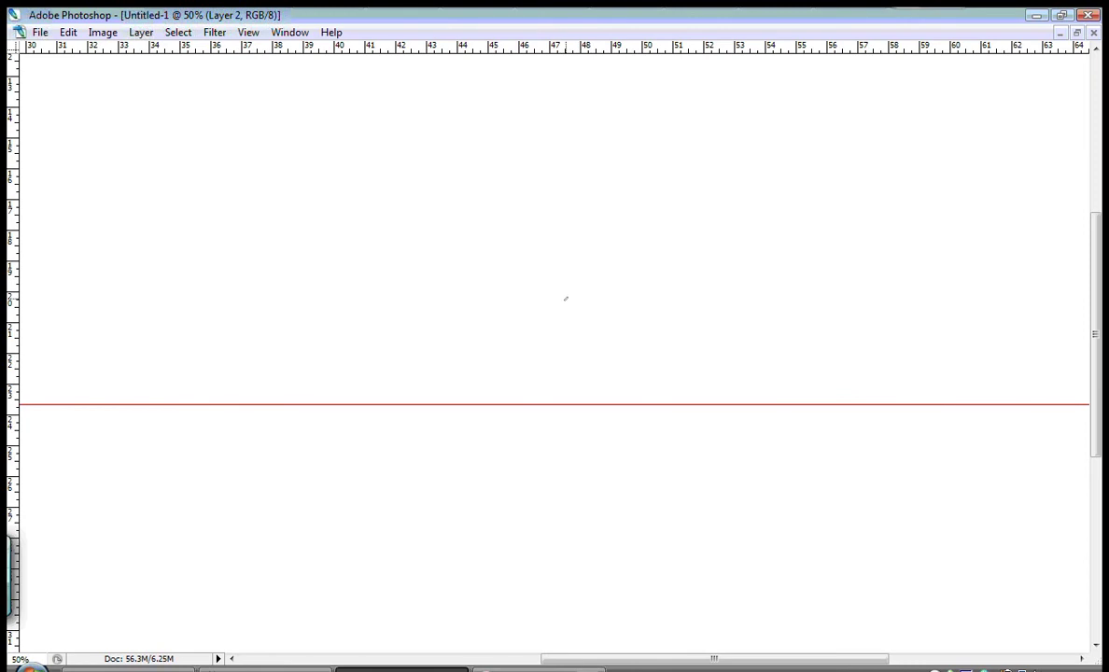
key(Tab)
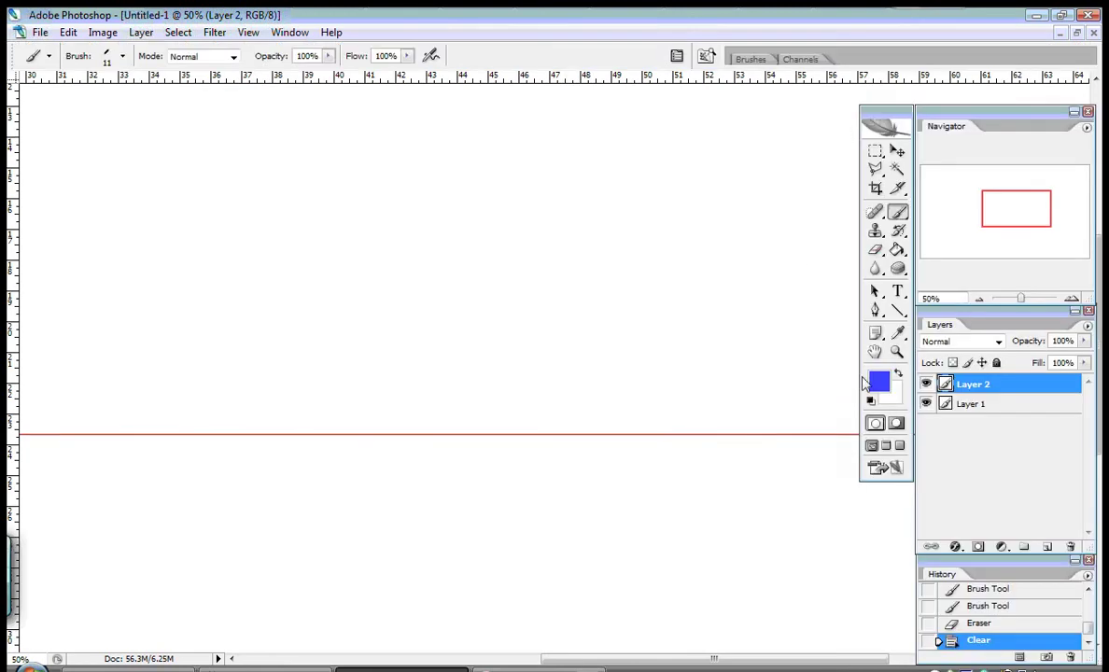
click(878, 380)
click(171, 452)
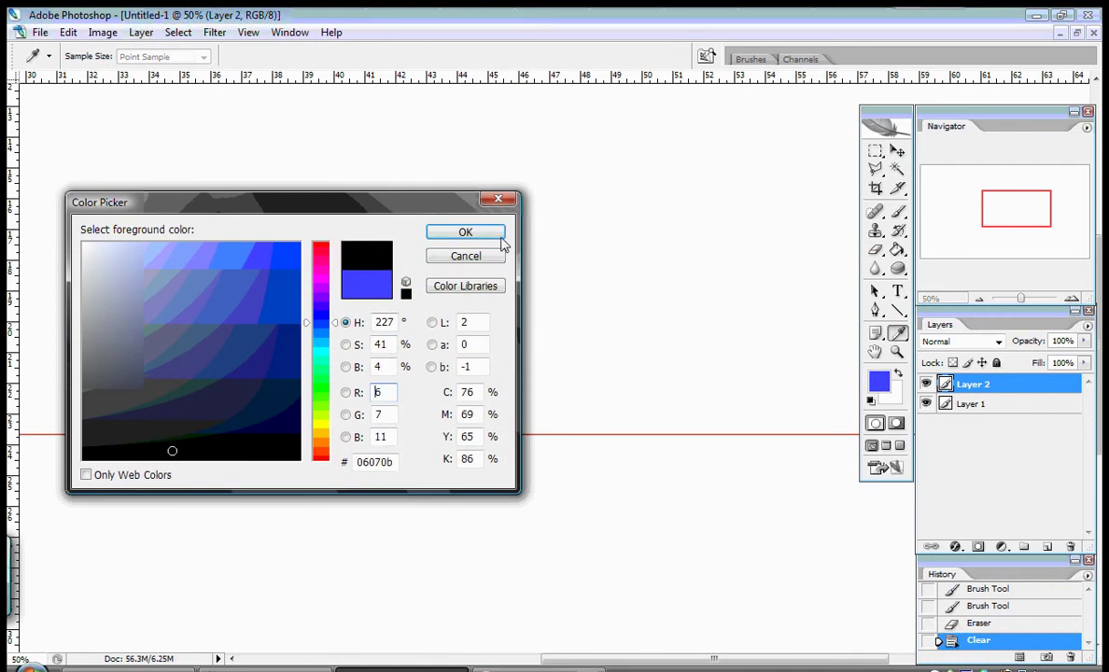
click(83, 455)
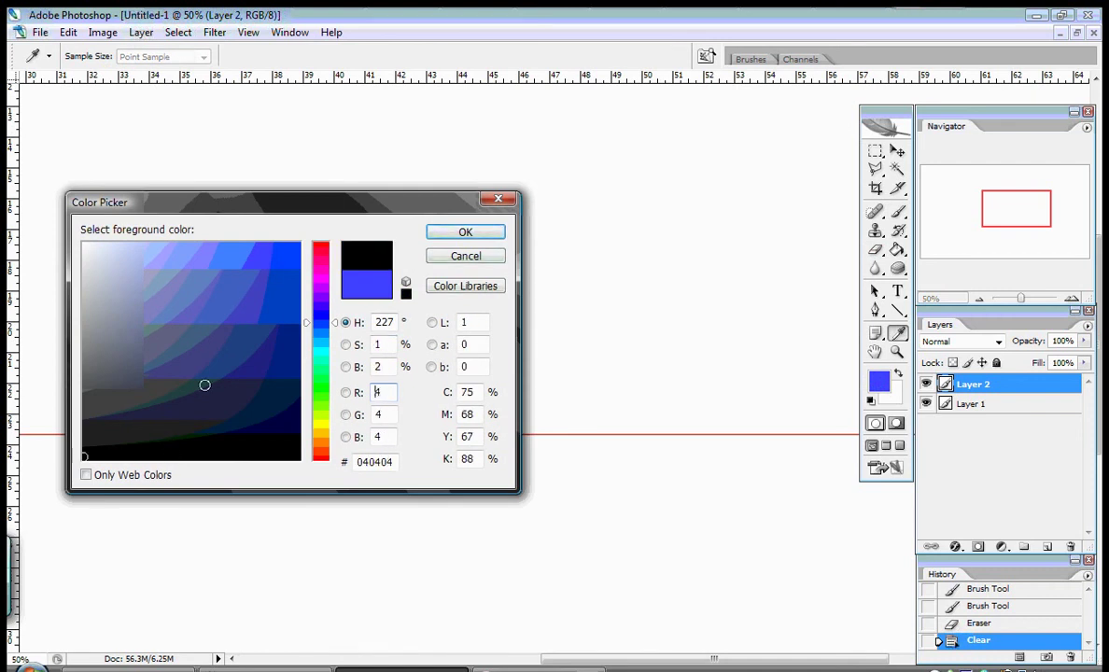
click(465, 231)
- Set the brush diameter to 36 px and write an isolated dal resting on the red baseline
right_click(571, 338)
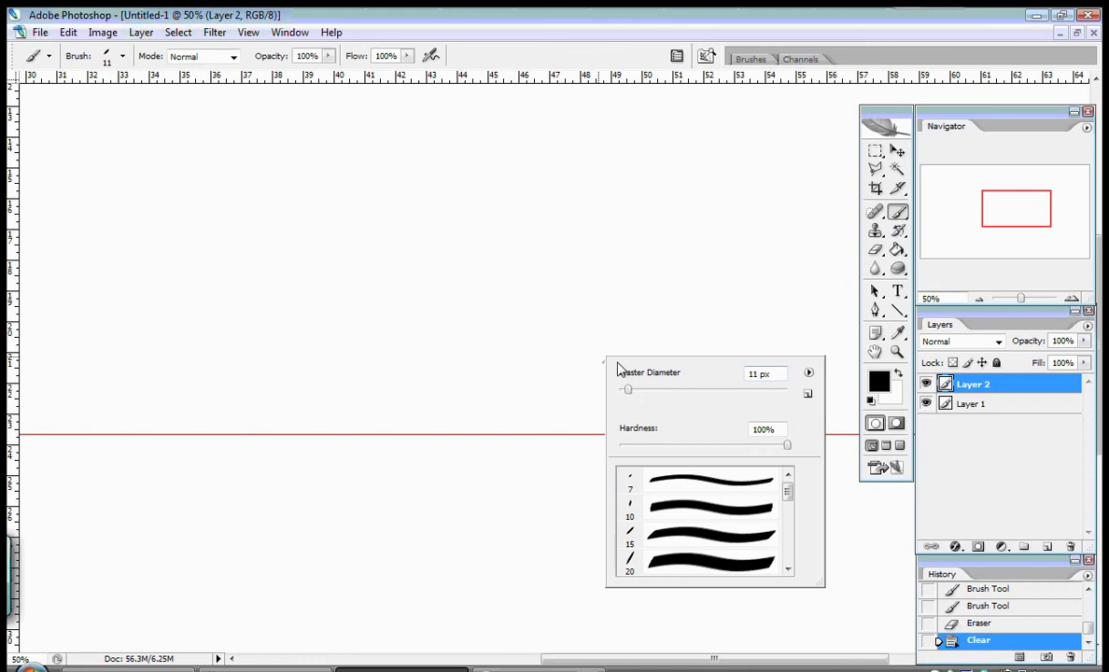
click(640, 390)
click(648, 390)
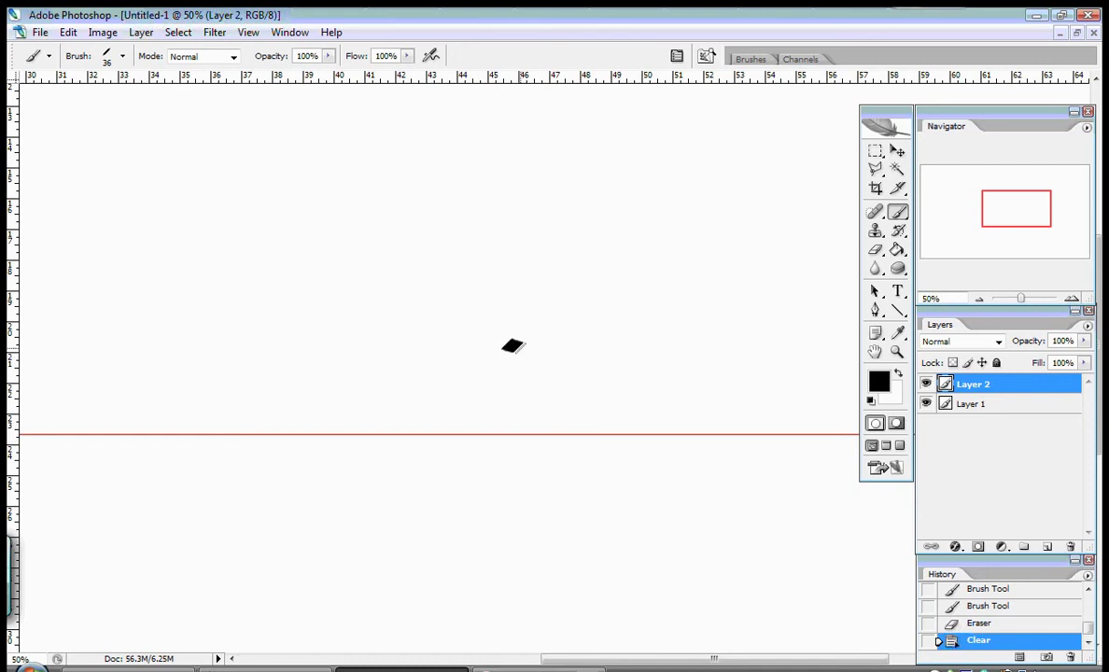
mouse_move(513, 346)
mouse_down()
mouse_move(581, 402)
mouse_move(551, 430)
mouse_move(448, 431)
mouse_up()
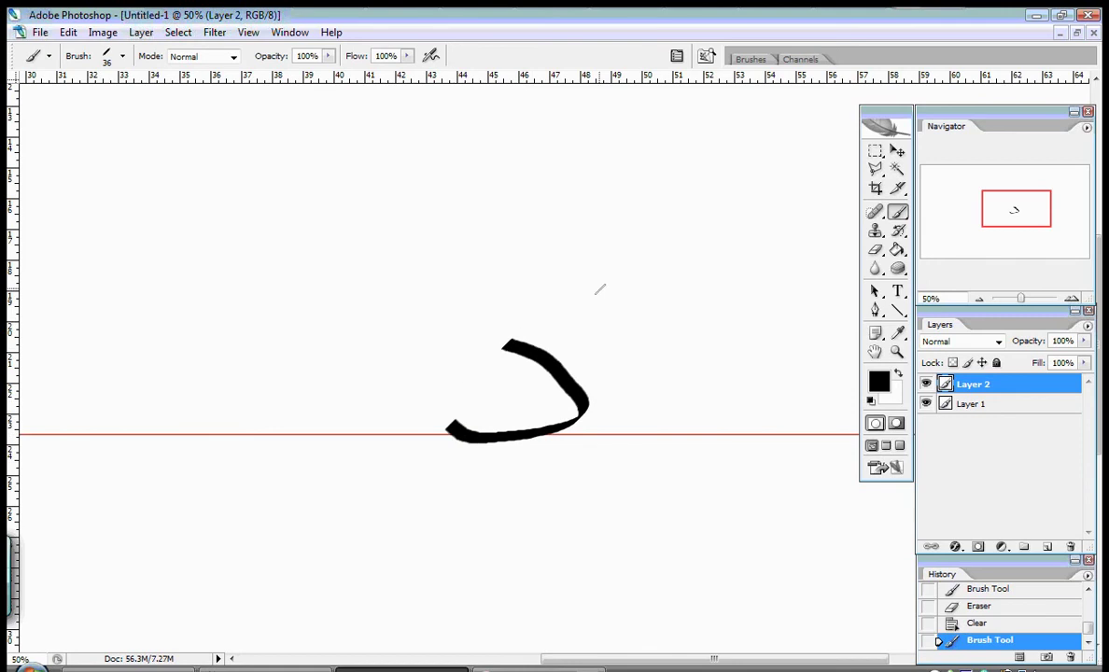
- With the palettes hidden, clear the thin dal and rewrite it on the baseline with a 53 px brush
key(Tab)
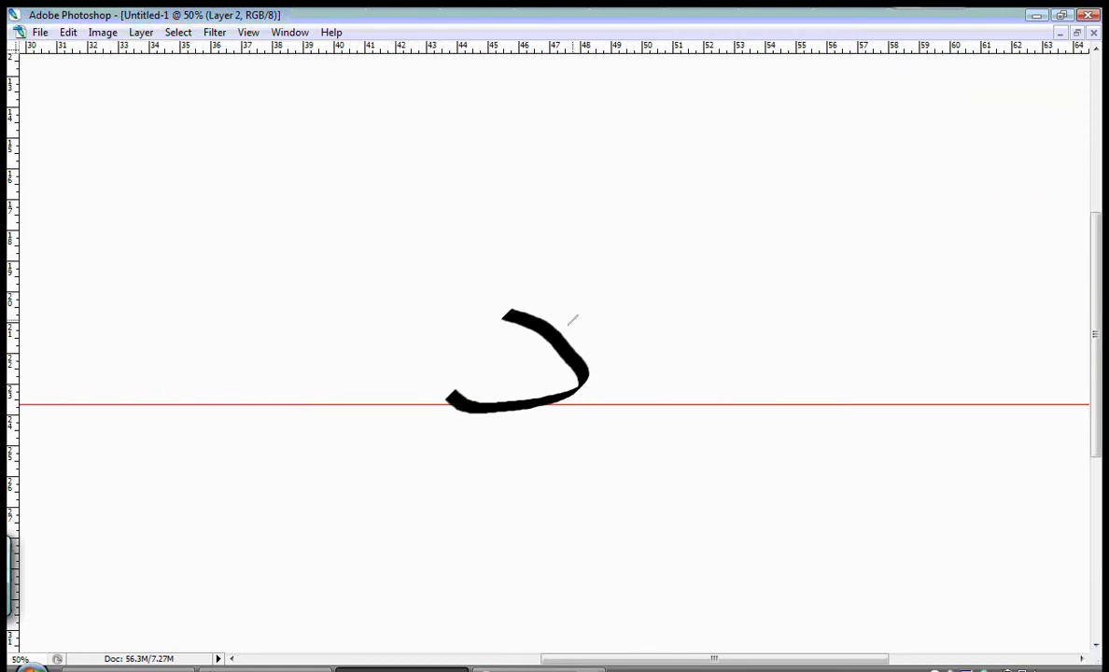
key(ctrl+z)
right_click(535, 312)
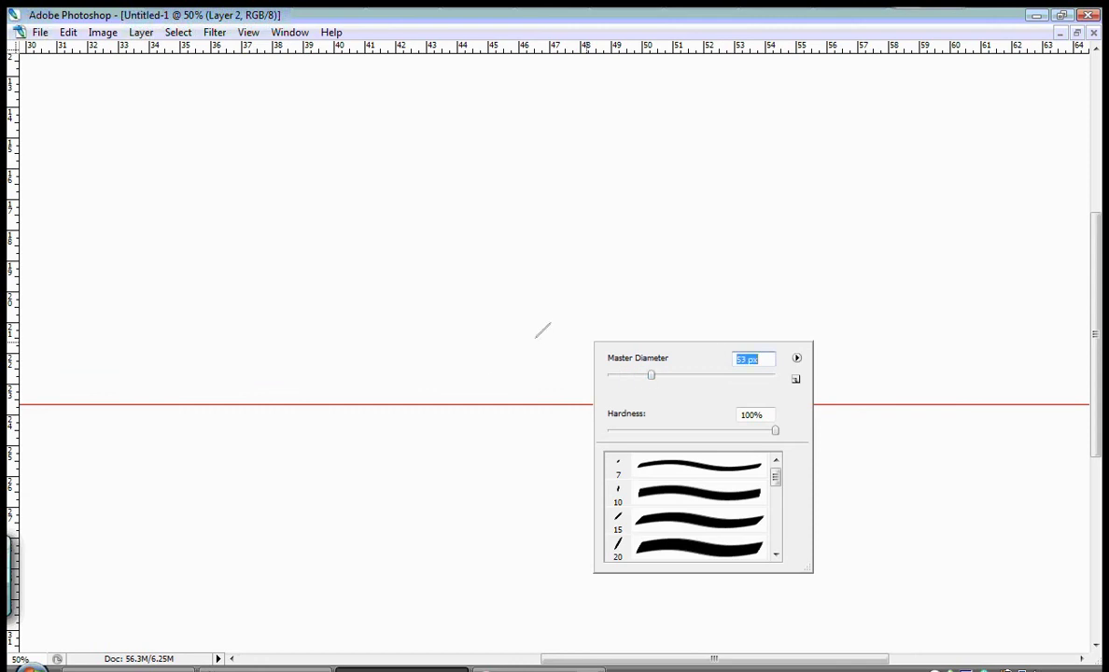
mouse_move(543, 328)
mouse_down()
mouse_move(597, 379)
mouse_move(481, 403)
mouse_up()
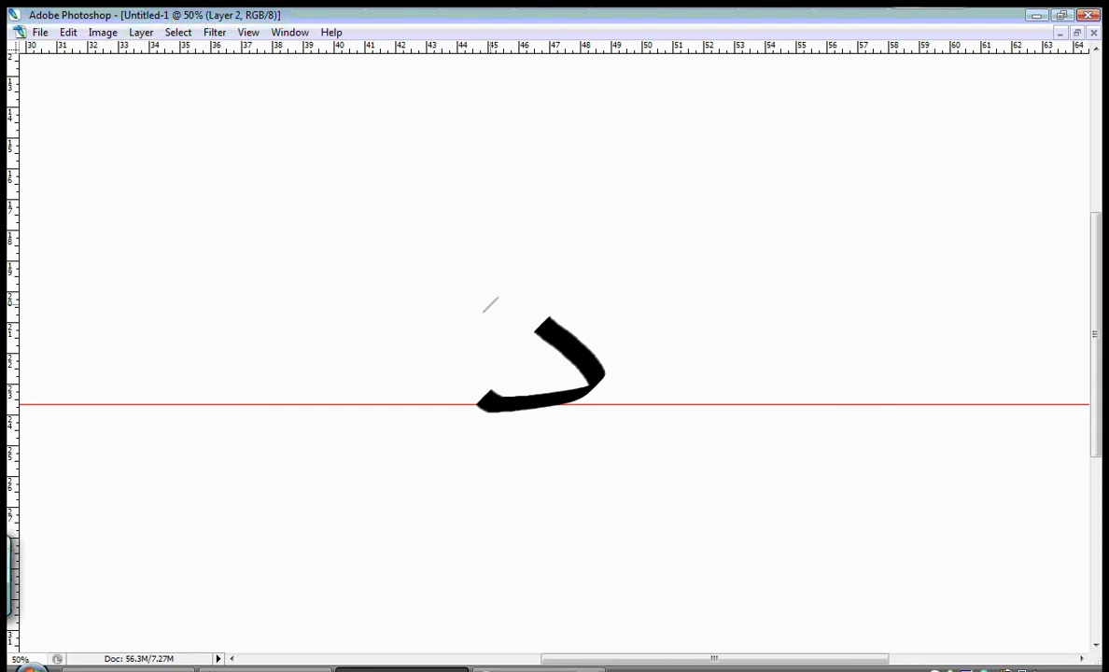
- Show the palettes, set the foreground colour to the blue 1241f2, and return to the Brush tool
key(Tab)
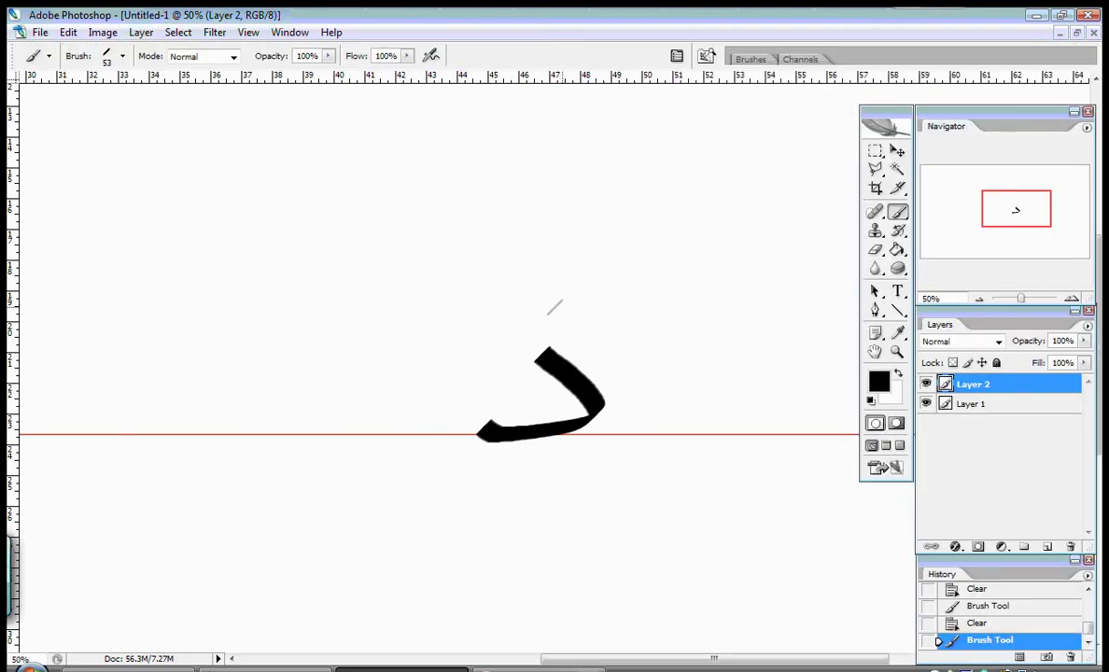
key(i)
click(879, 380)
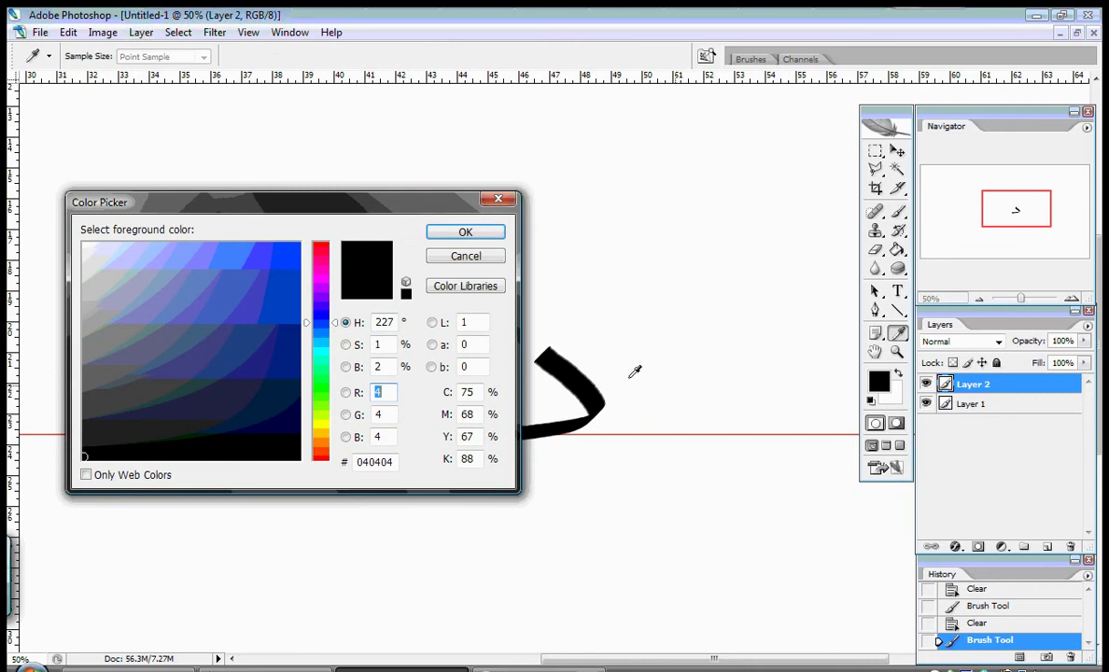
click(282, 253)
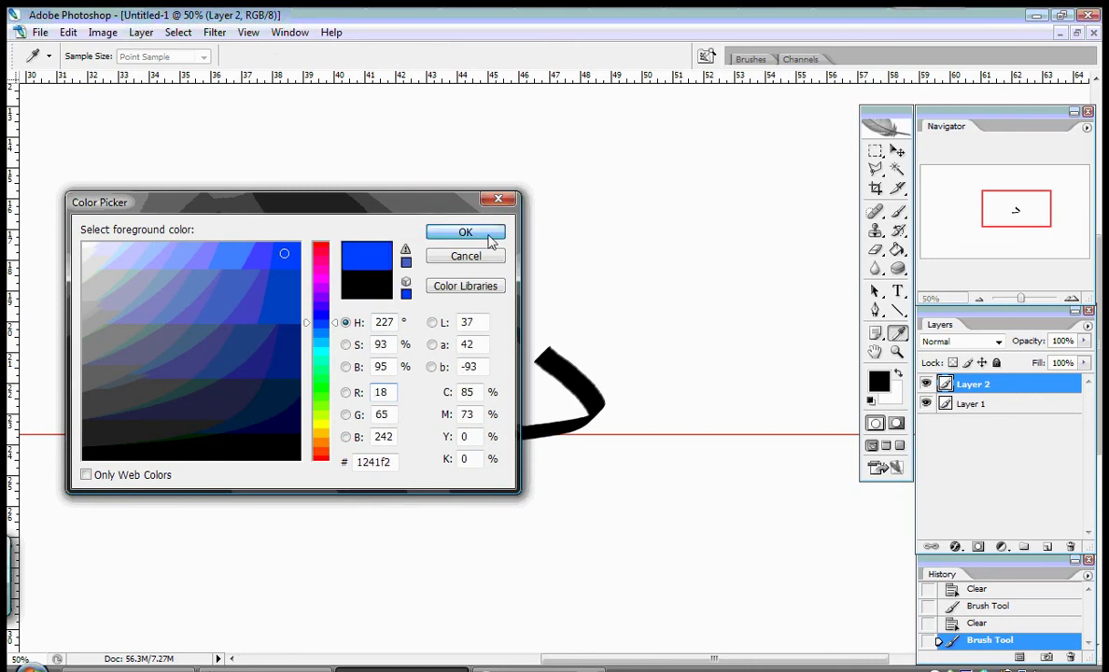
click(481, 233)
key(b)
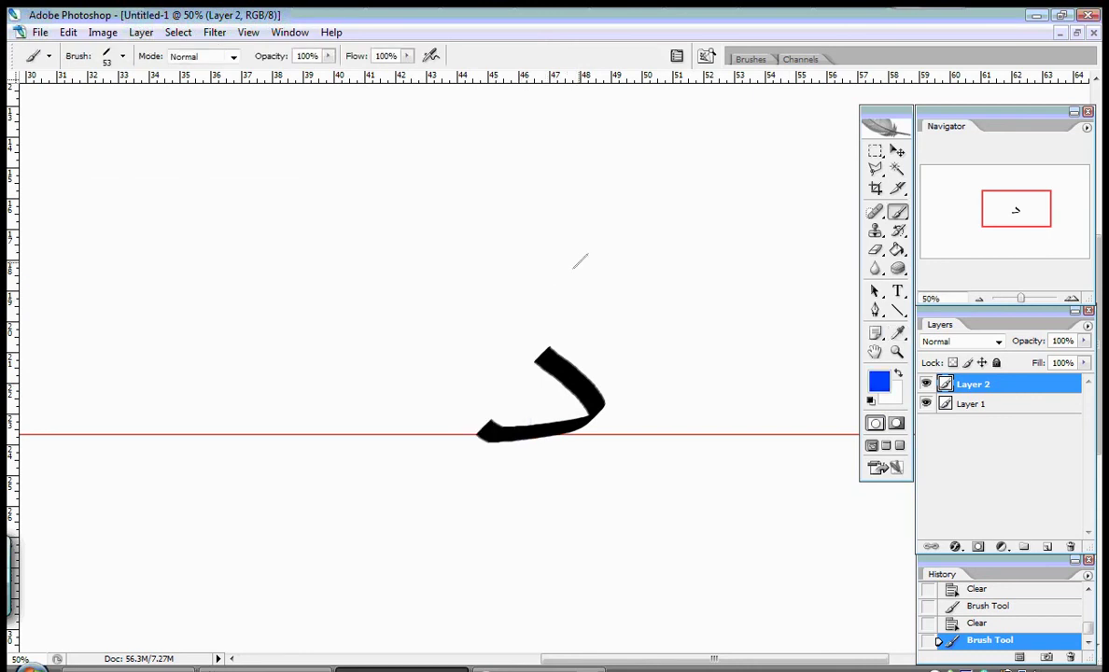
- Draw a blue fatha and a blue damma above the dal and a kasra below it, undoing each mark before the next
drag(615, 255, 473, 352)
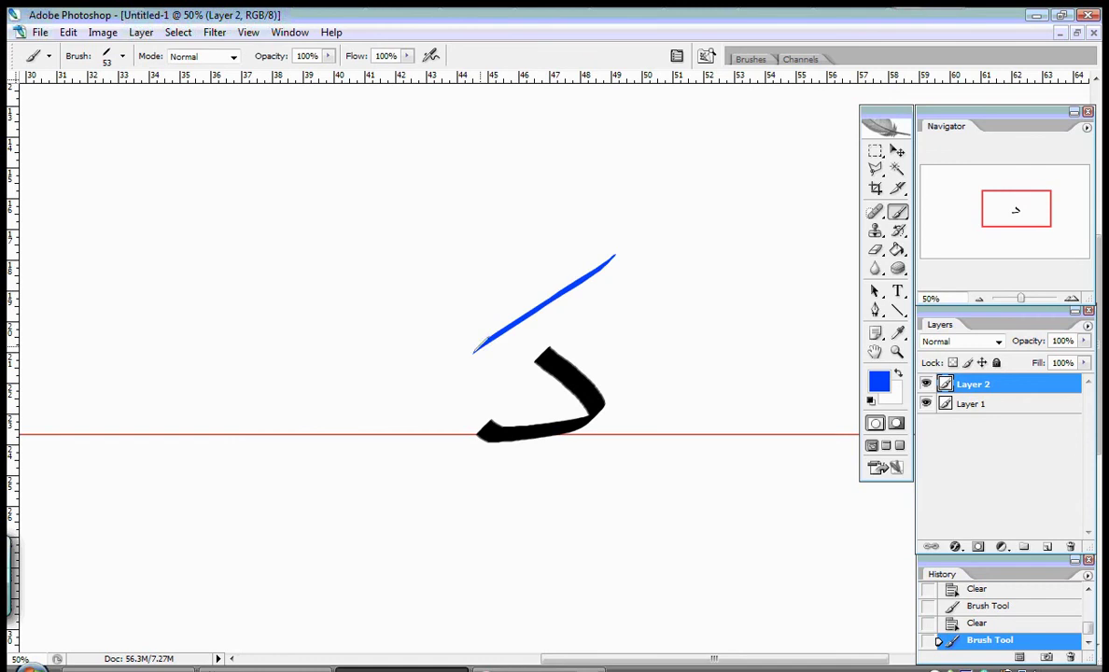
key(Delete)
drag(548, 246, 452, 338)
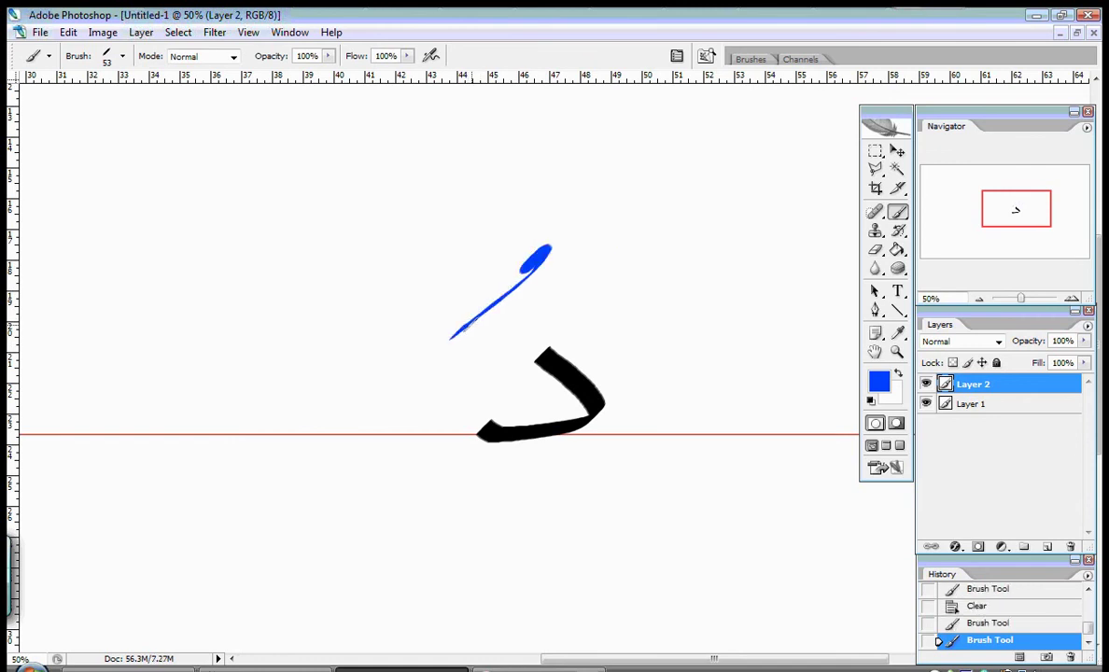
key(Delete)
drag(601, 453, 478, 550)
key(ctrl+z)
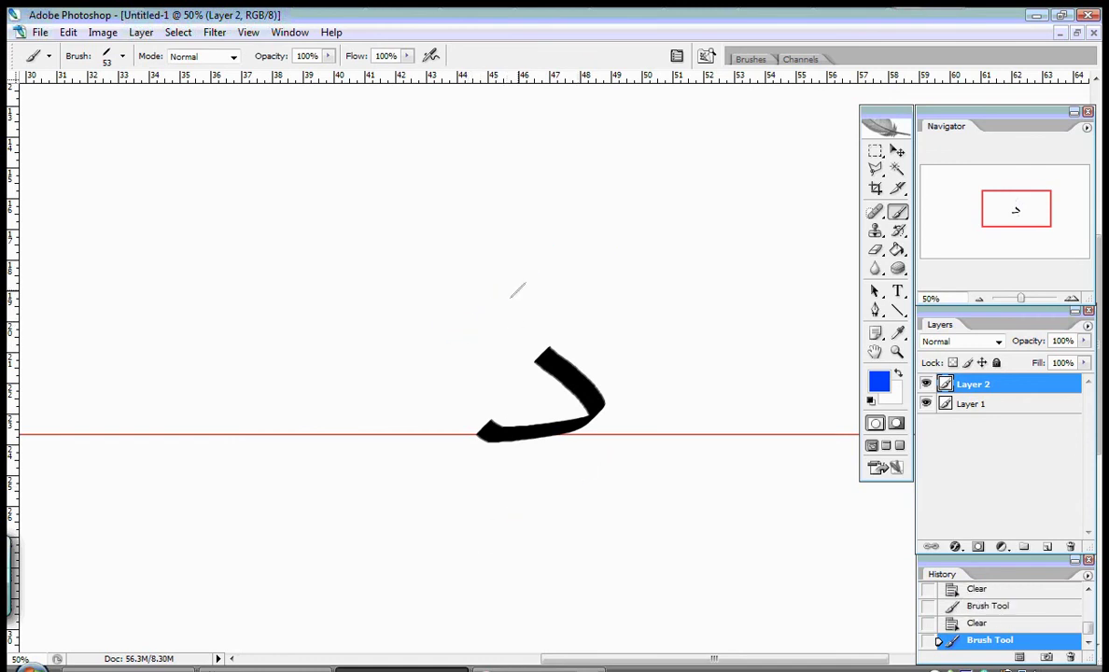
- Repeat the blue fatha, damma and kasra demonstration around the dal, removing every mark again
drag(583, 245, 466, 328)
key(Delete)
drag(563, 253, 462, 338)
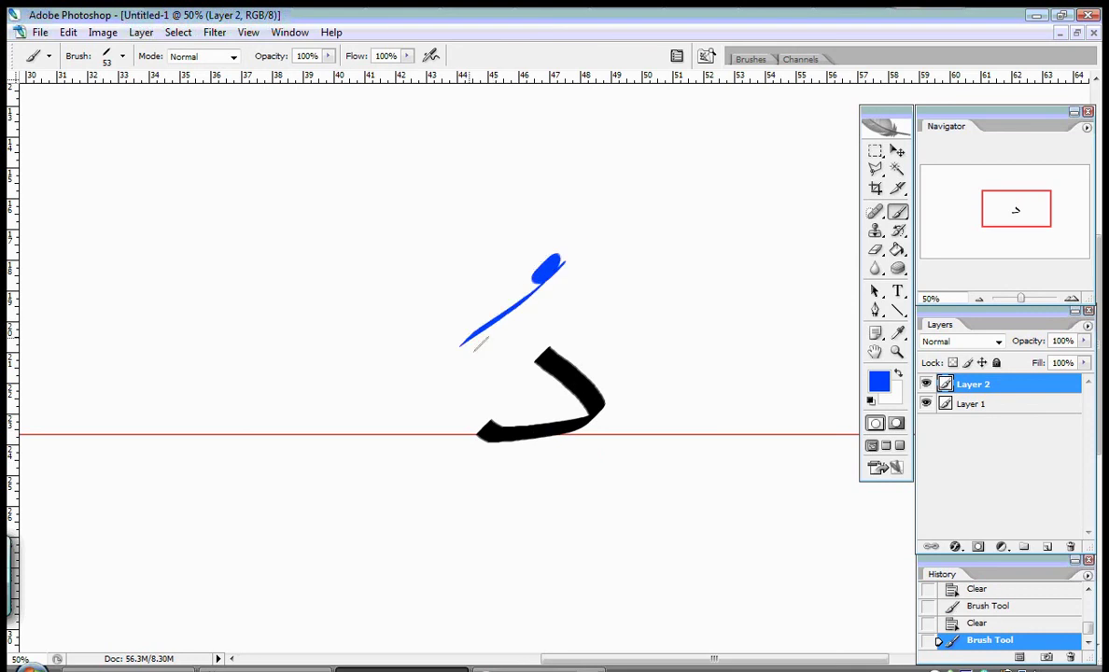
key(Delete)
drag(615, 454, 488, 539)
key(ctrl+z)
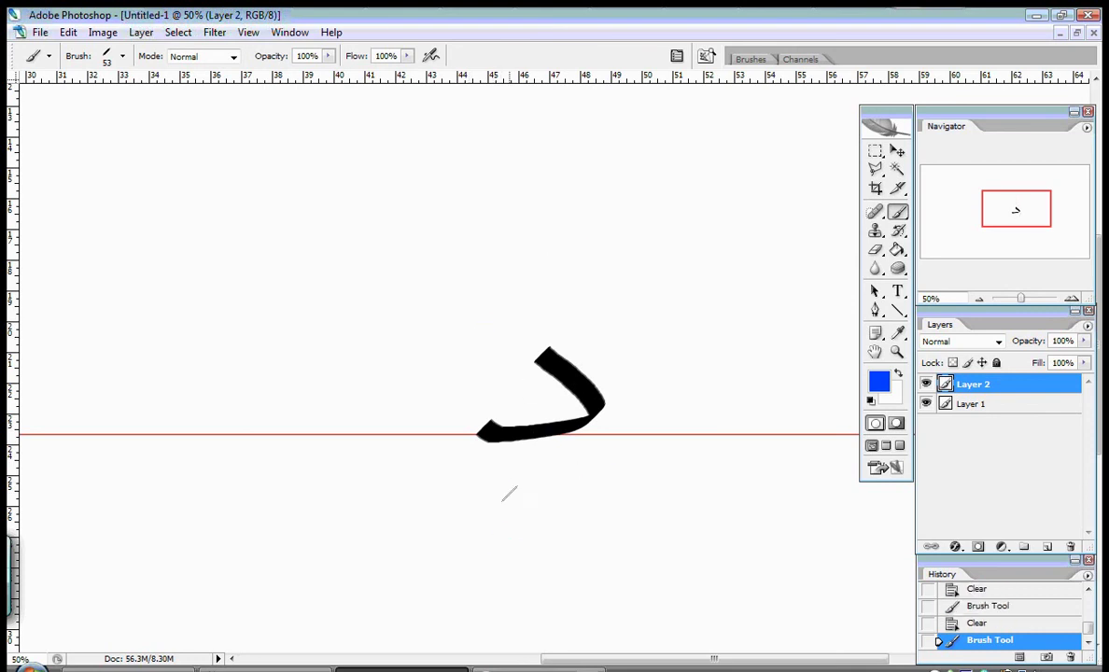
- Set the foreground colour back to black and hide the palettes
key(F9)
click(879, 380)
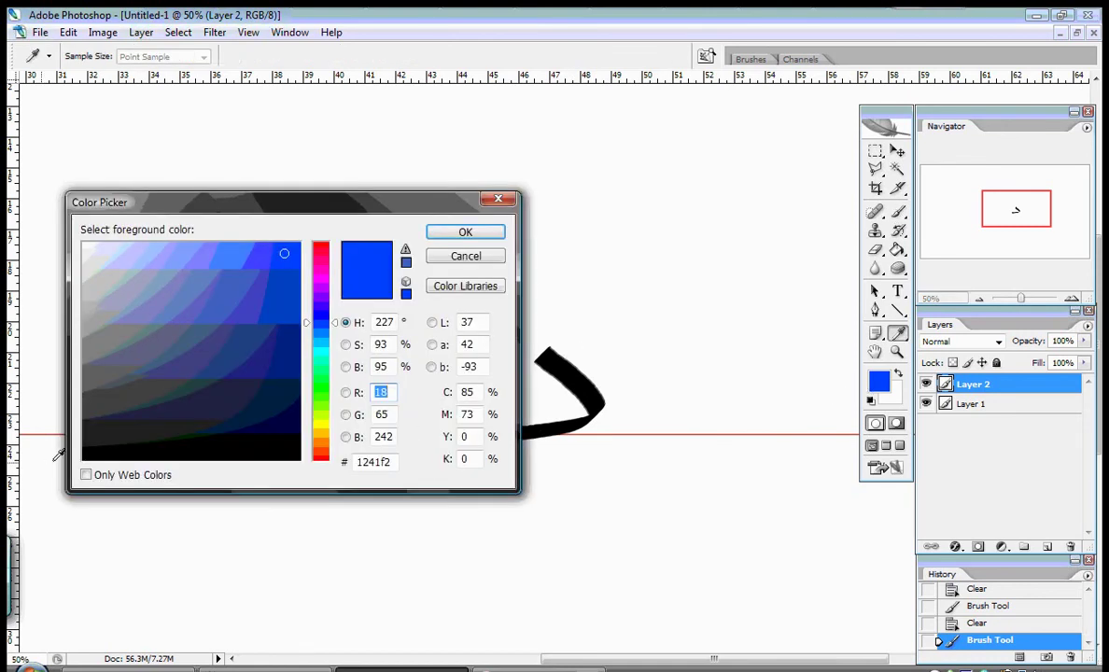
click(85, 455)
click(446, 232)
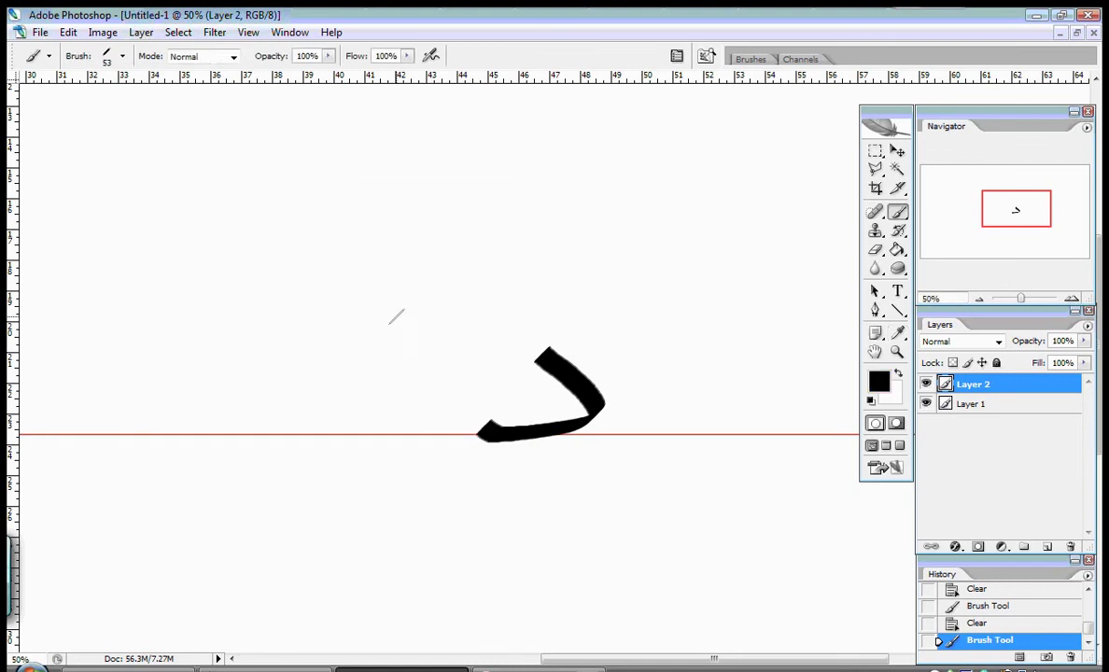
key(Tab)
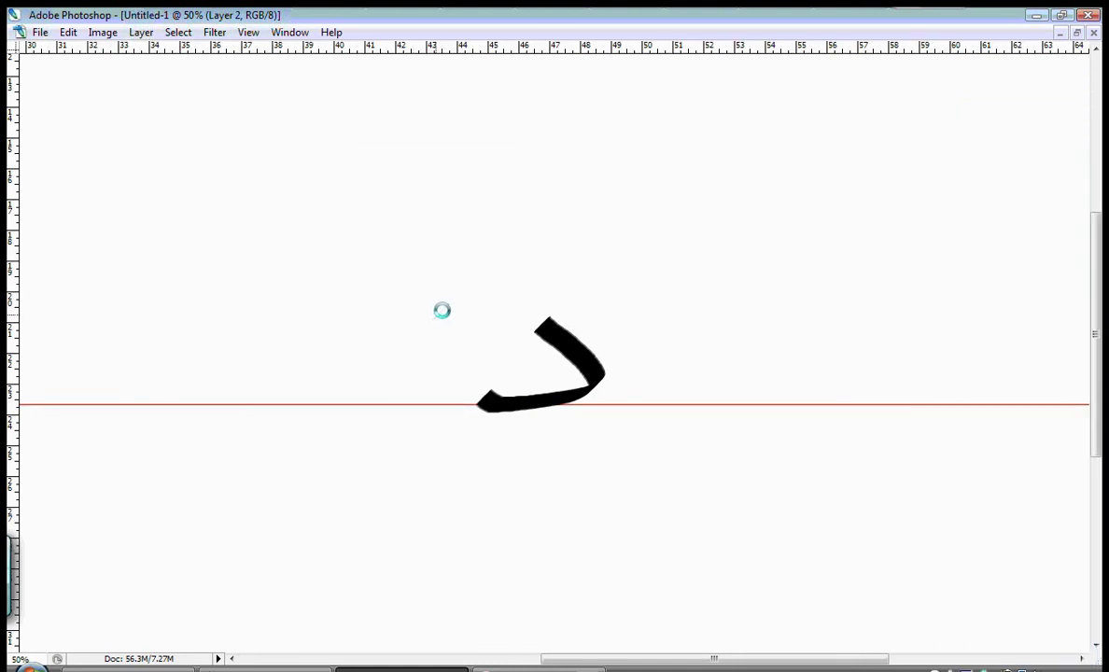
- Clear the dal and write a new one near the baseline's right end, with short tick marks after its tail
key(ctrl+z)
key(bracketright)
key(bracketright)
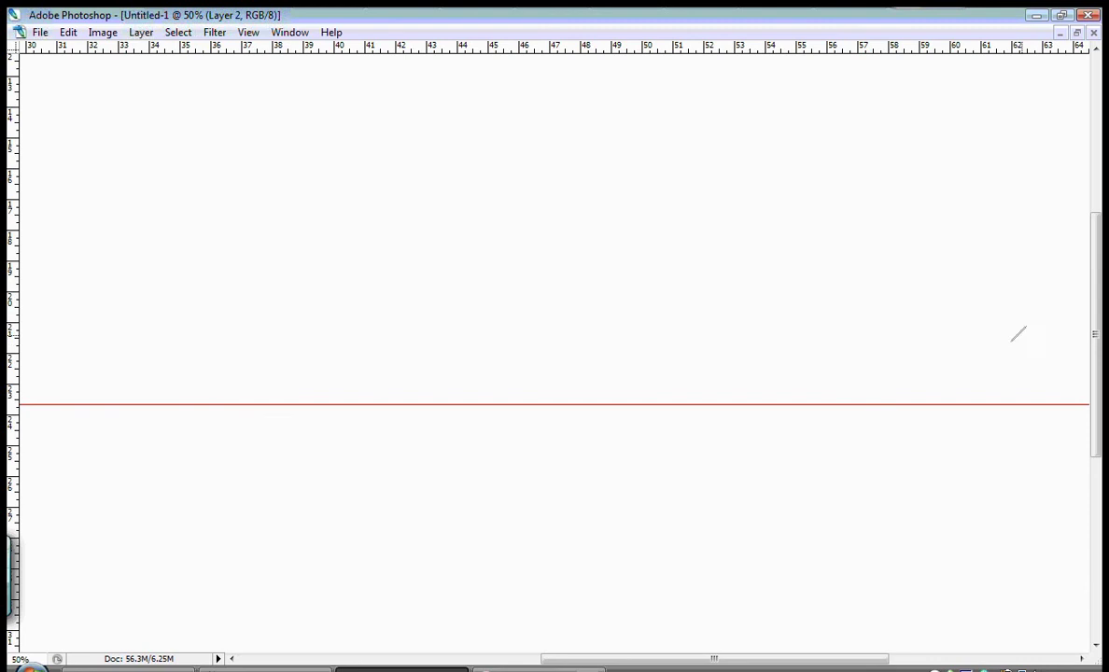
mouse_move(983, 355)
mouse_down()
mouse_move(1015, 374)
mouse_move(933, 403)
mouse_up()
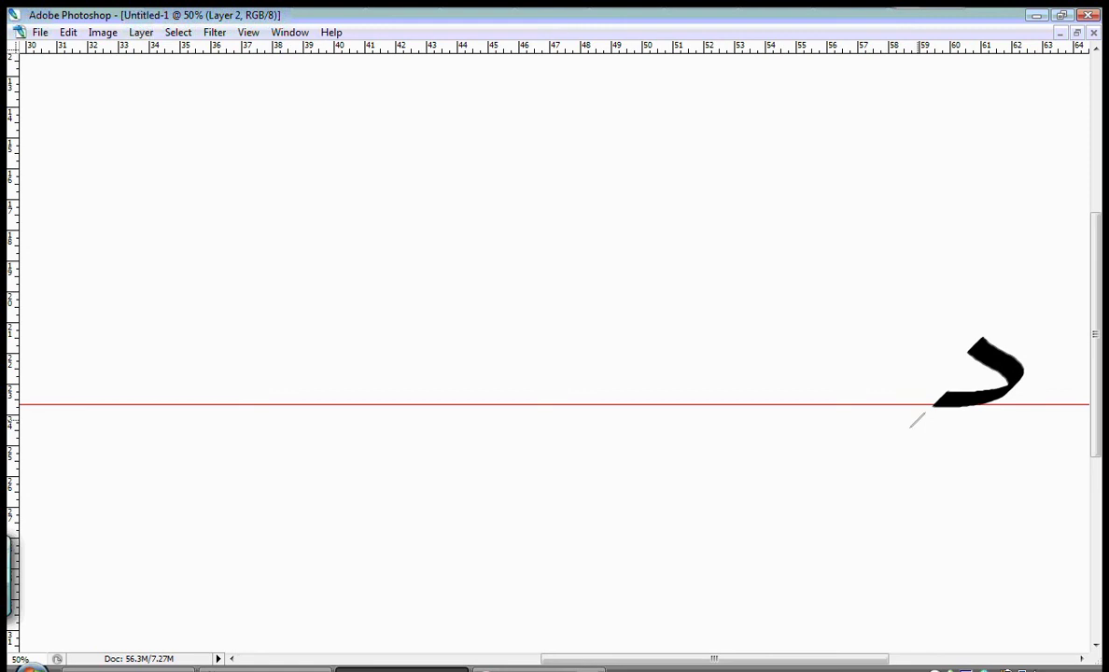
drag(917, 420, 889, 434)
- Draw a vertical divider and, to its left, write a dal followed by an unjoined initial kha with its dot
drag(820, 245, 793, 584)
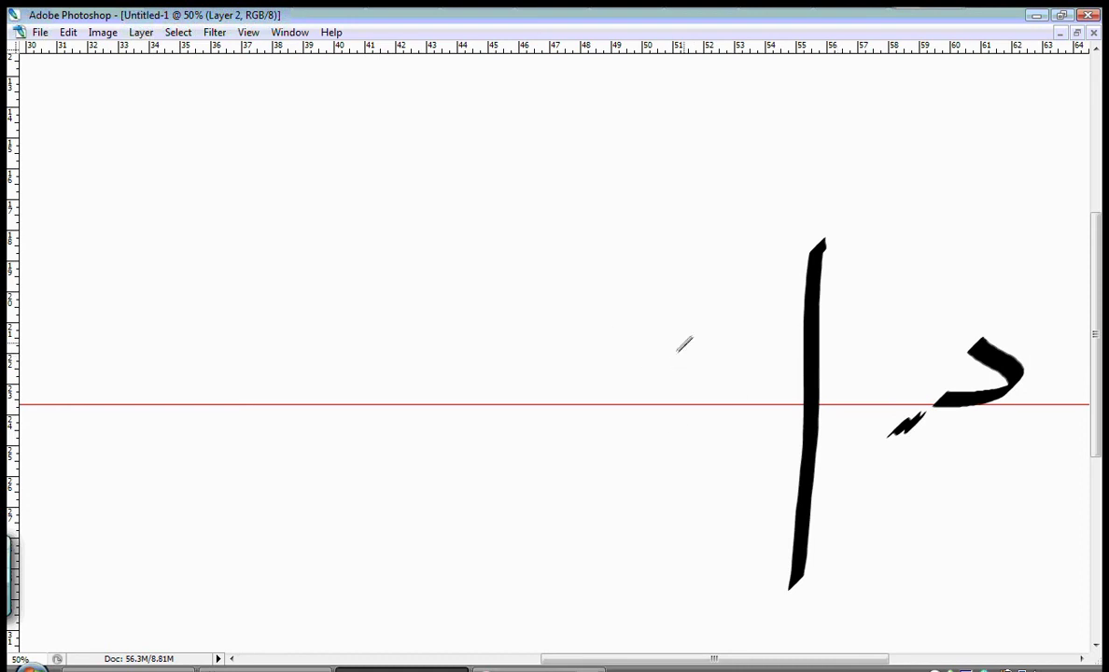
mouse_move(679, 336)
mouse_down()
mouse_move(720, 375)
mouse_move(642, 404)
mouse_up()
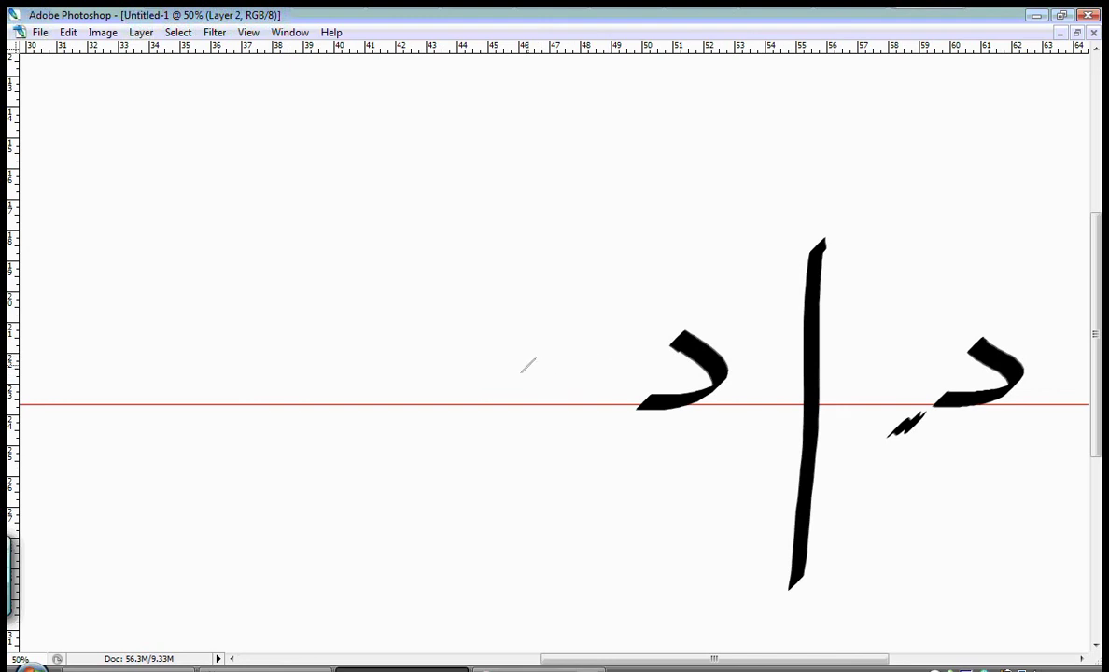
mouse_move(529, 374)
mouse_down()
mouse_move(571, 351)
mouse_move(609, 383)
mouse_move(441, 409)
mouse_up()
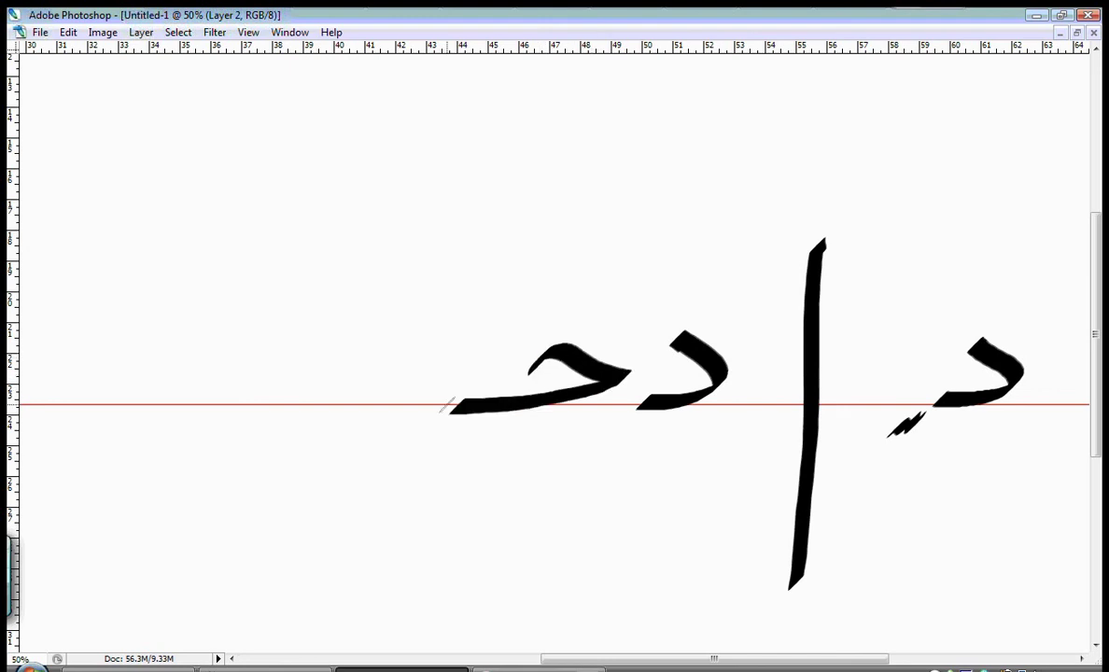
drag(543, 308, 561, 320)
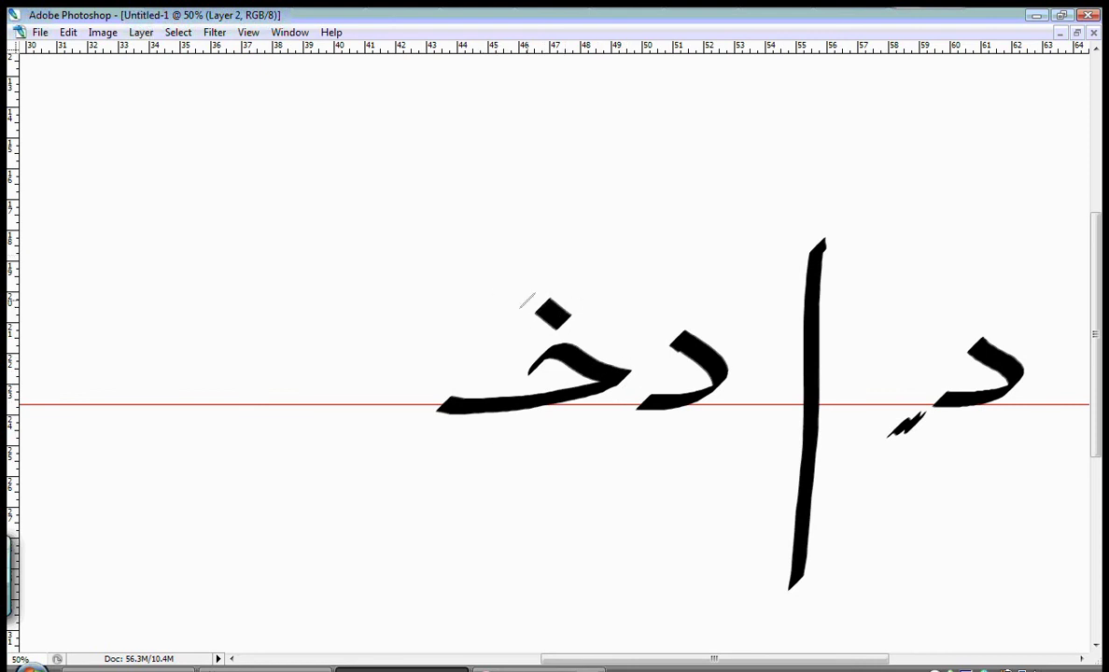
- Clear the layer and write the isolated and joined final forms of dal, each with short tick marks, separated by a tall vertical divider
key(Delete)
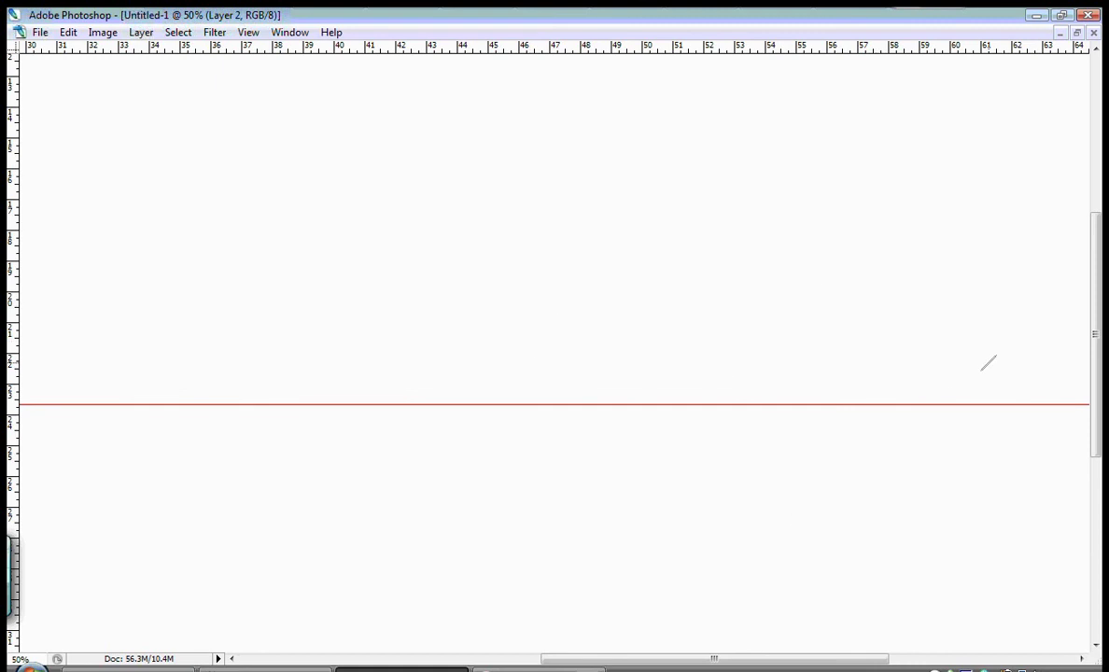
mouse_move(978, 358)
mouse_down()
mouse_move(926, 401)
mouse_move(874, 420)
mouse_up()
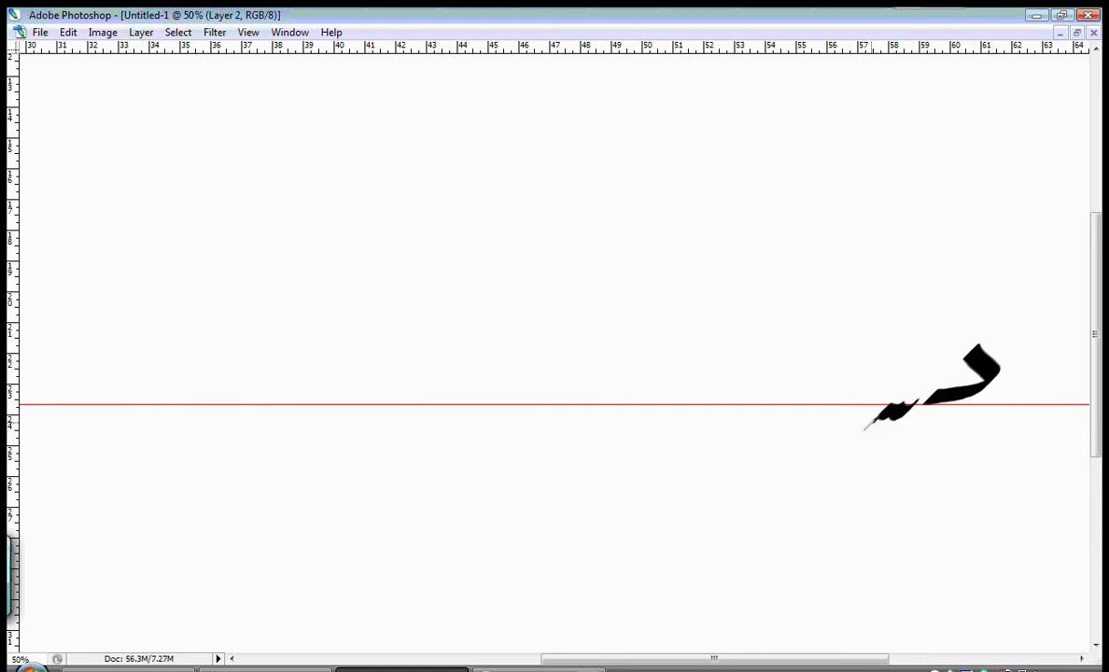
drag(840, 276, 828, 531)
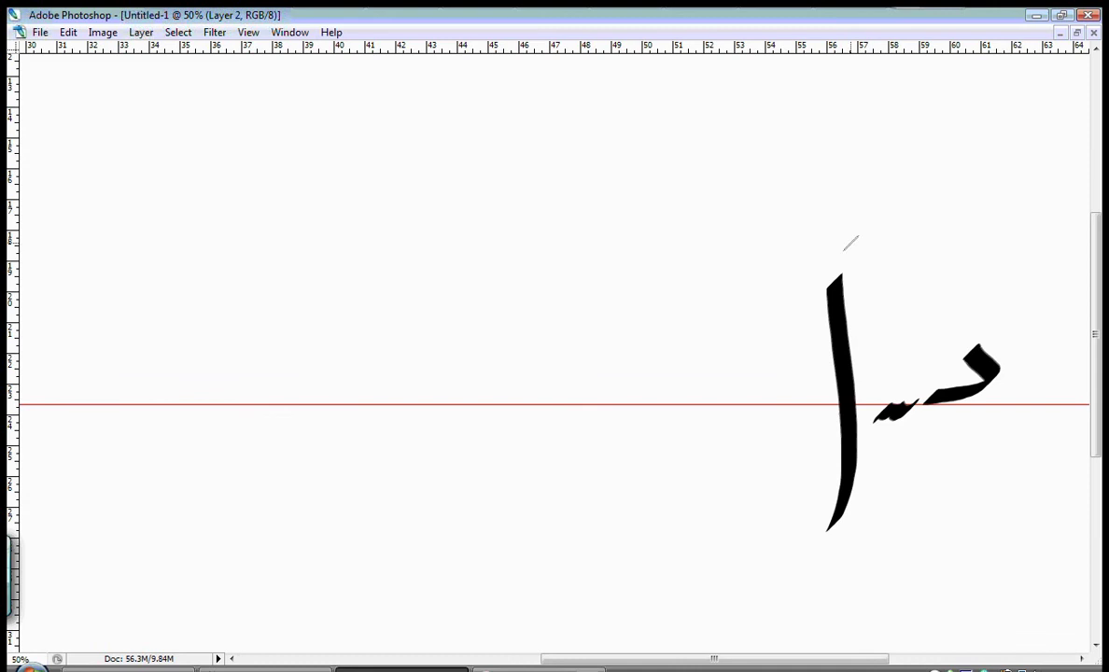
mouse_move(839, 204)
mouse_down()
mouse_move(828, 523)
mouse_move(810, 650)
mouse_up()
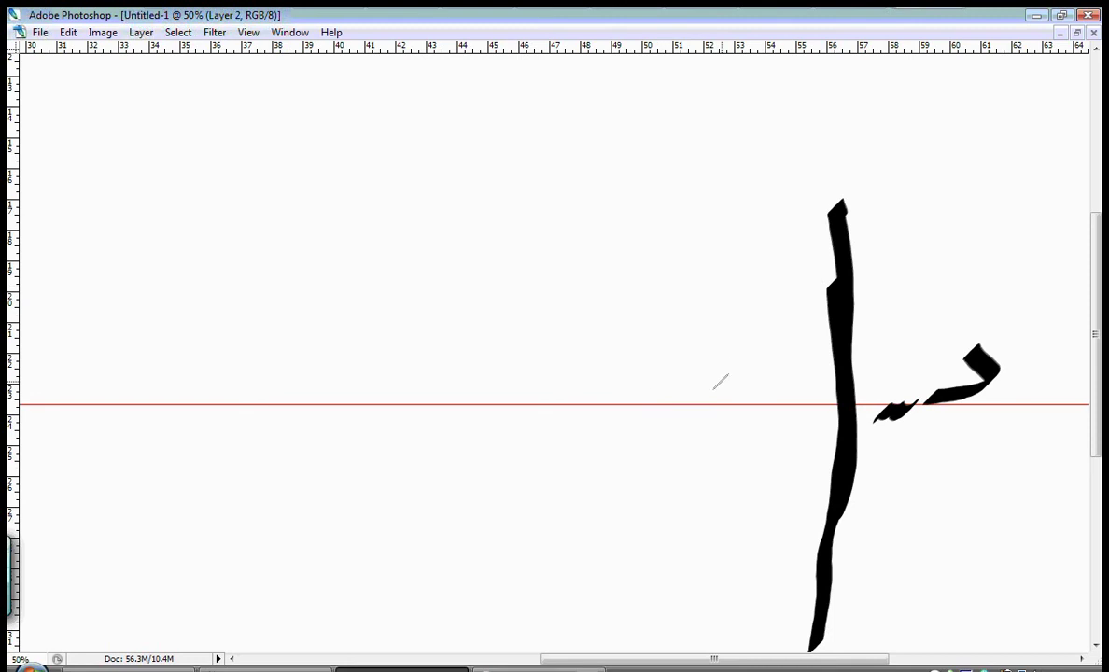
mouse_move(734, 380)
mouse_down()
mouse_move(656, 403)
mouse_move(608, 341)
mouse_move(565, 401)
mouse_move(539, 404)
mouse_move(490, 436)
mouse_up()
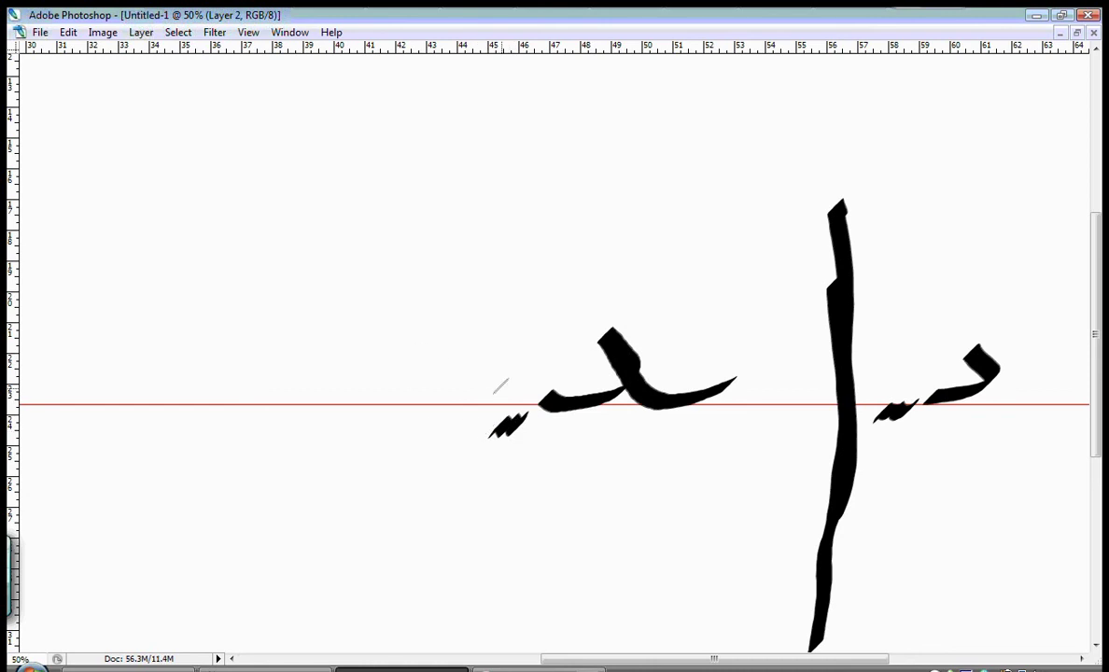
- Add a separate connecting stroke after the joined dal, then beyond a second tall divider write another joined dal with tick marks at its start
drag(490, 385, 411, 422)
drag(341, 177, 430, 649)
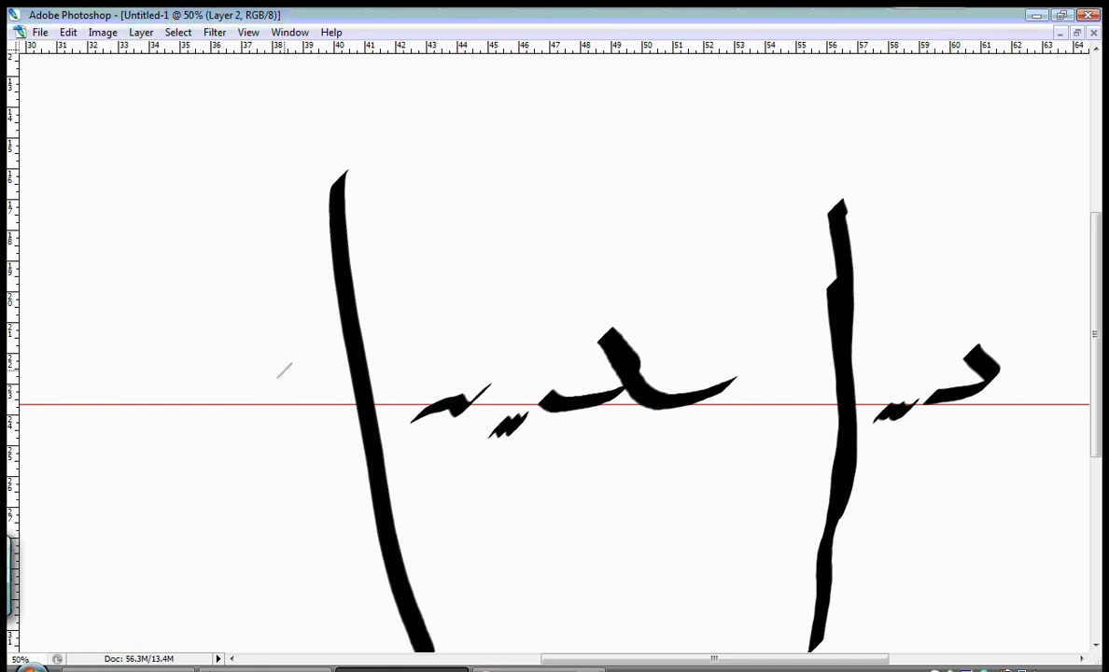
mouse_move(285, 367)
mouse_down()
mouse_move(173, 410)
mouse_move(126, 347)
mouse_up()
drag(123, 400, 61, 414)
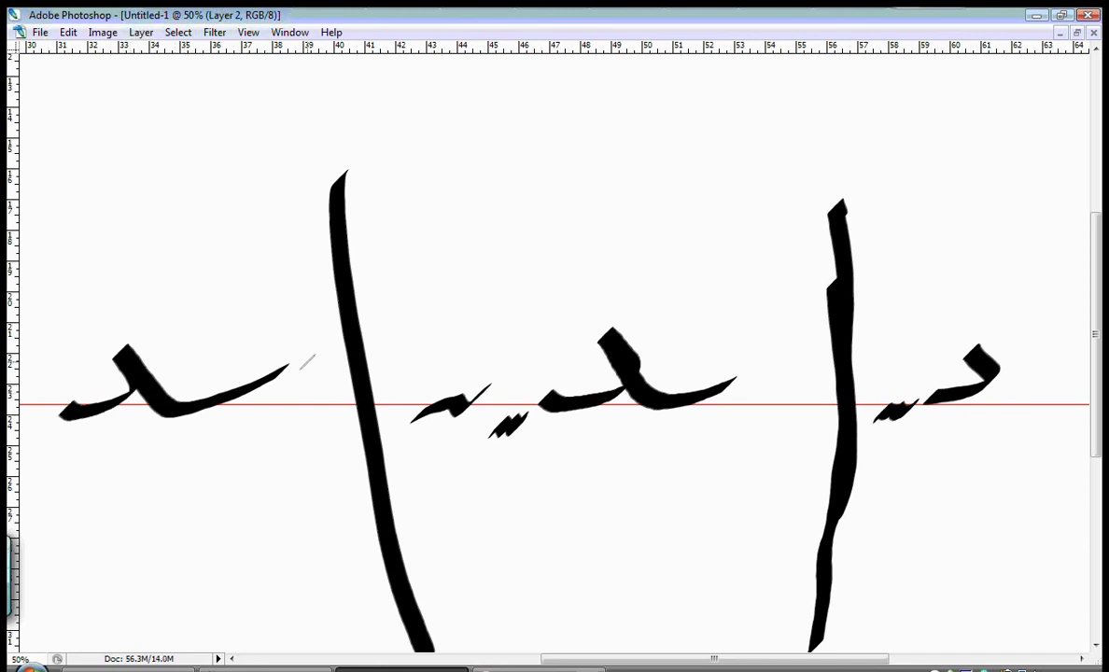
drag(313, 357, 273, 382)
- Set the foreground colour to a muted blue (#6778b7) and hide the palettes
key(Tab)
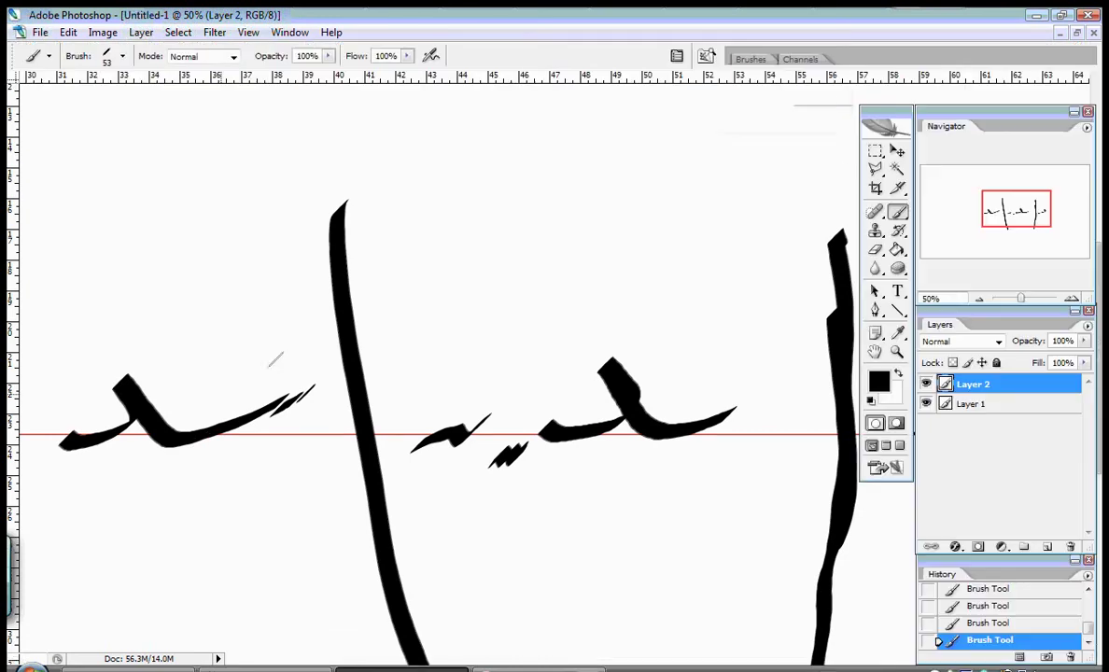
click(878, 380)
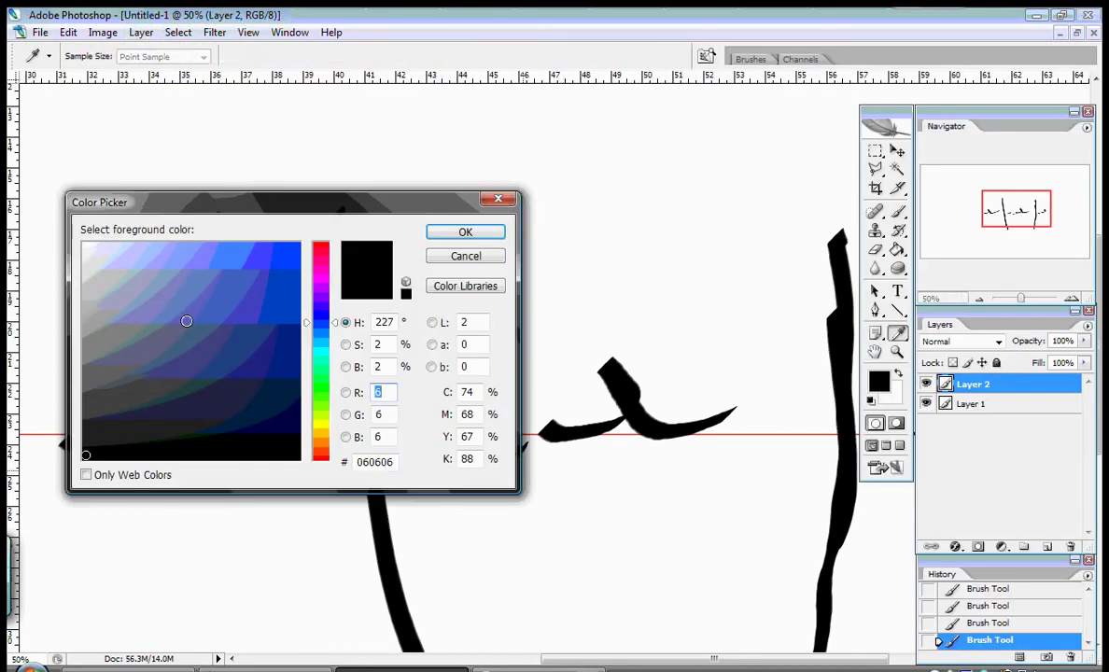
click(177, 303)
click(471, 235)
key(b)
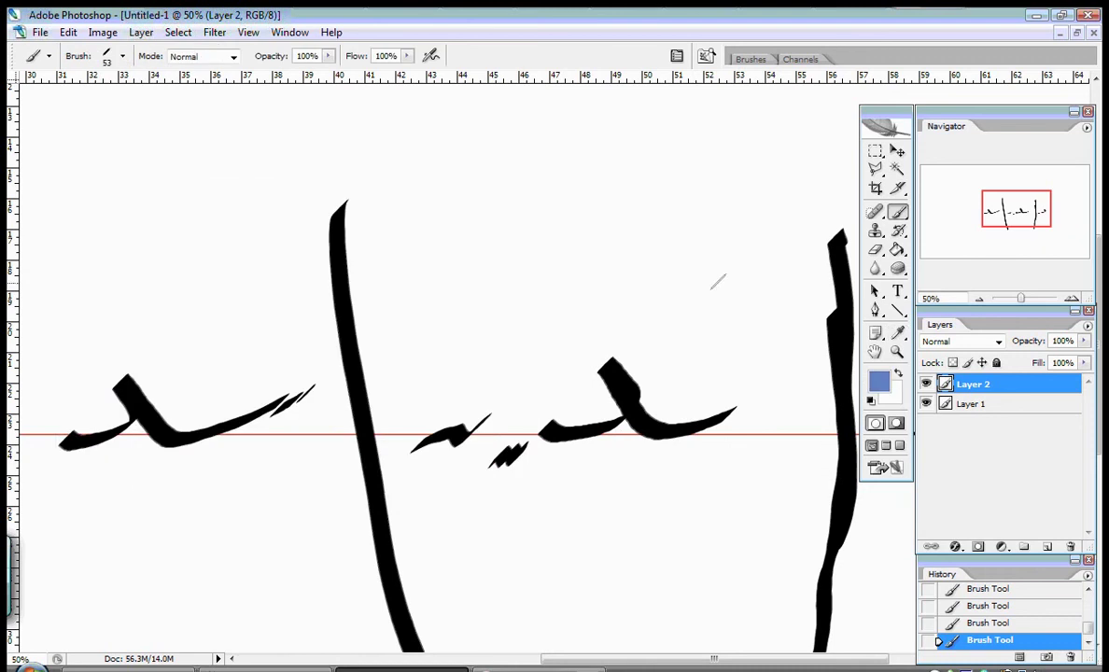
key(Tab)
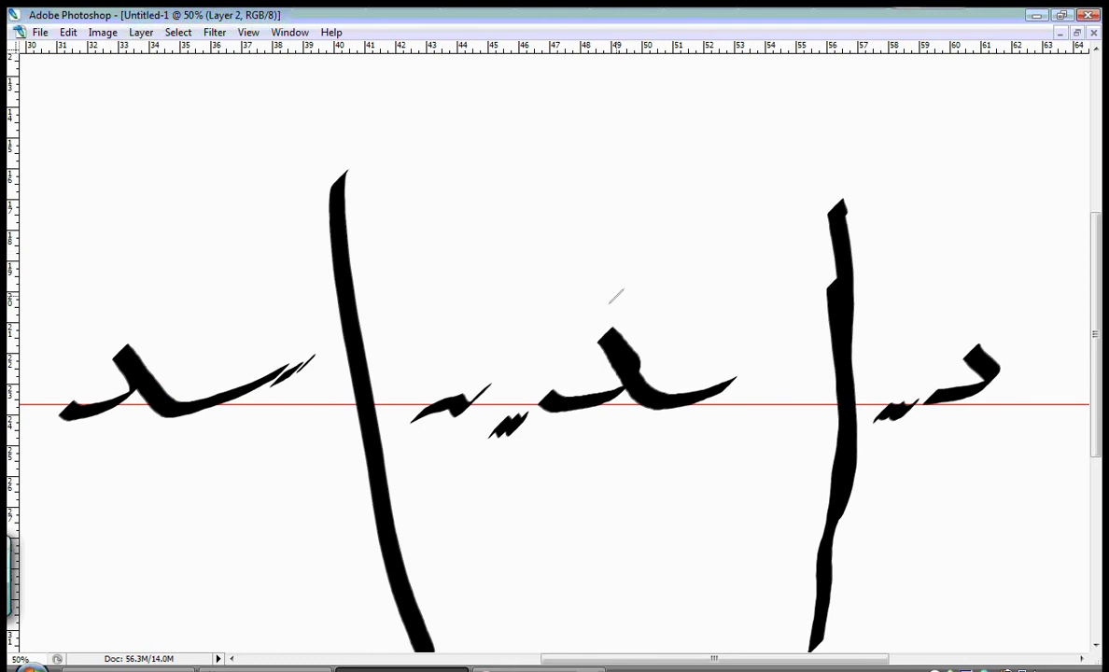
- Try slanted blue vowel marks above and below the middle dal, undoing each one
mouse_move(652, 256)
mouse_down()
mouse_move(574, 297)
mouse_move(549, 328)
mouse_up()
key(ctrl+z)
key(ctrl+z)
drag(648, 436, 539, 520)
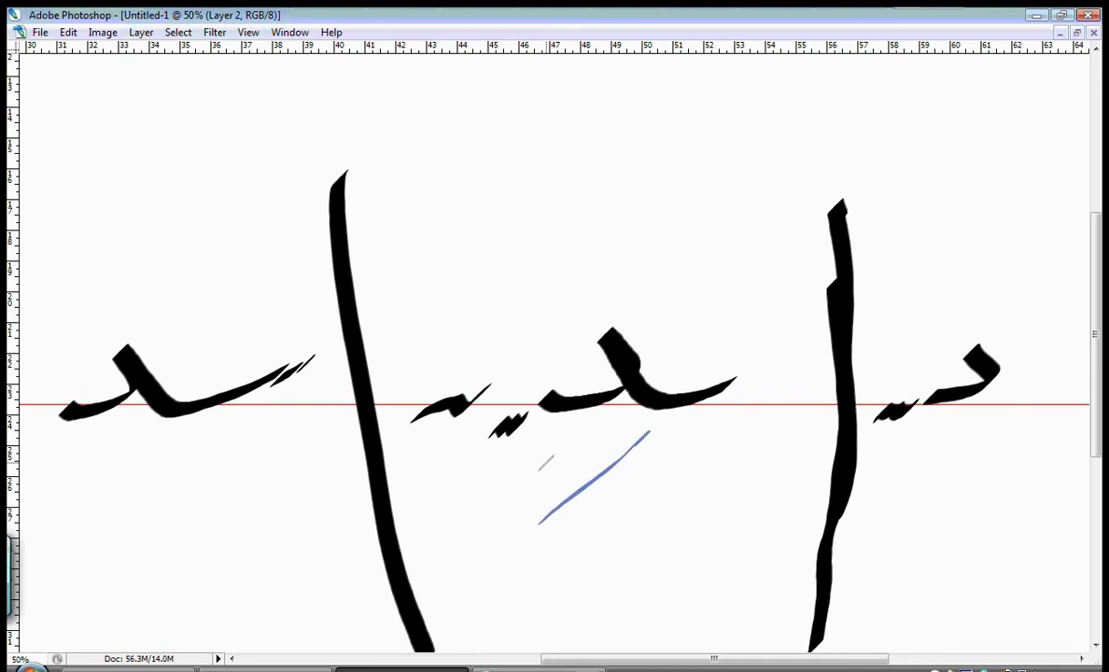
key(ctrl+z)
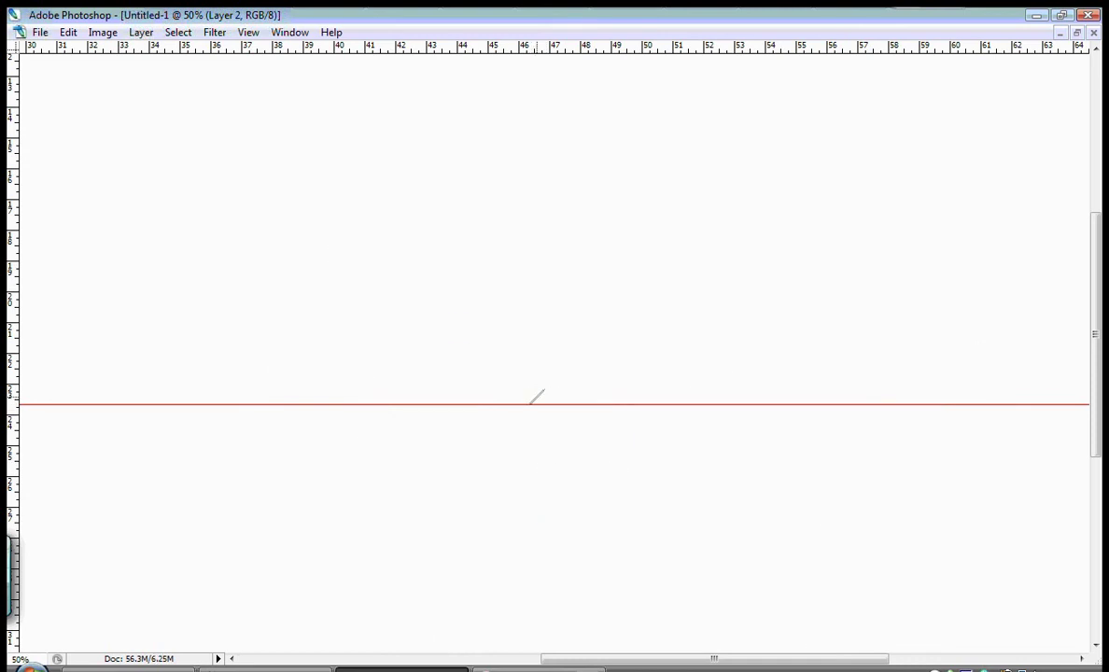
- Clear the layer and set the foreground colour to black (#080808)
key(Tab)
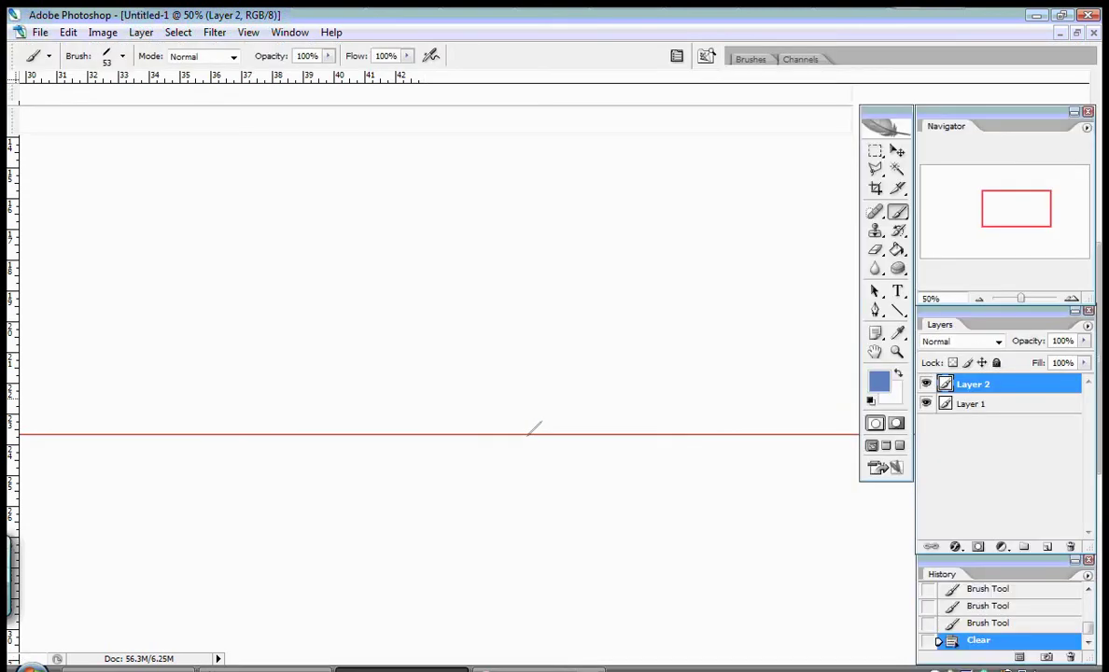
click(880, 390)
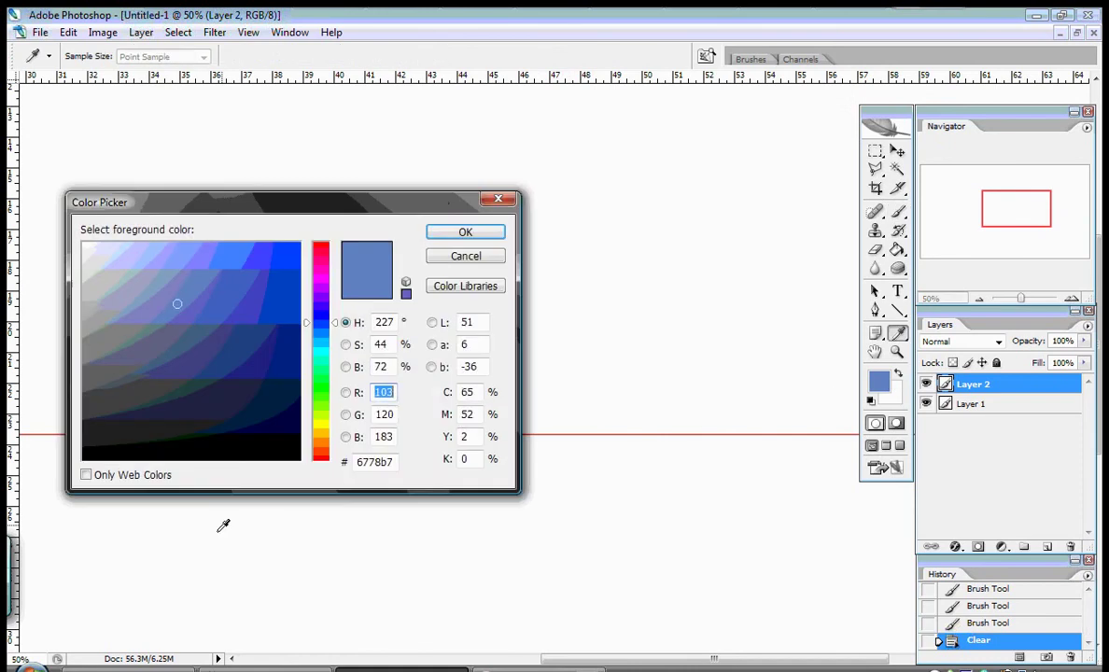
click(88, 454)
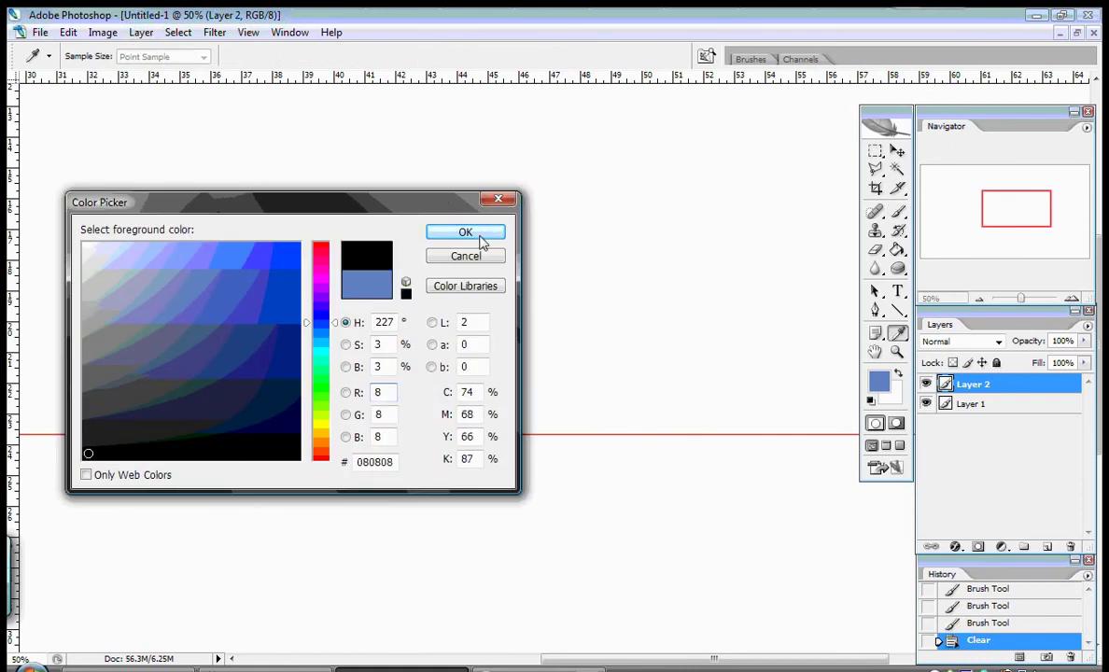
click(465, 232)
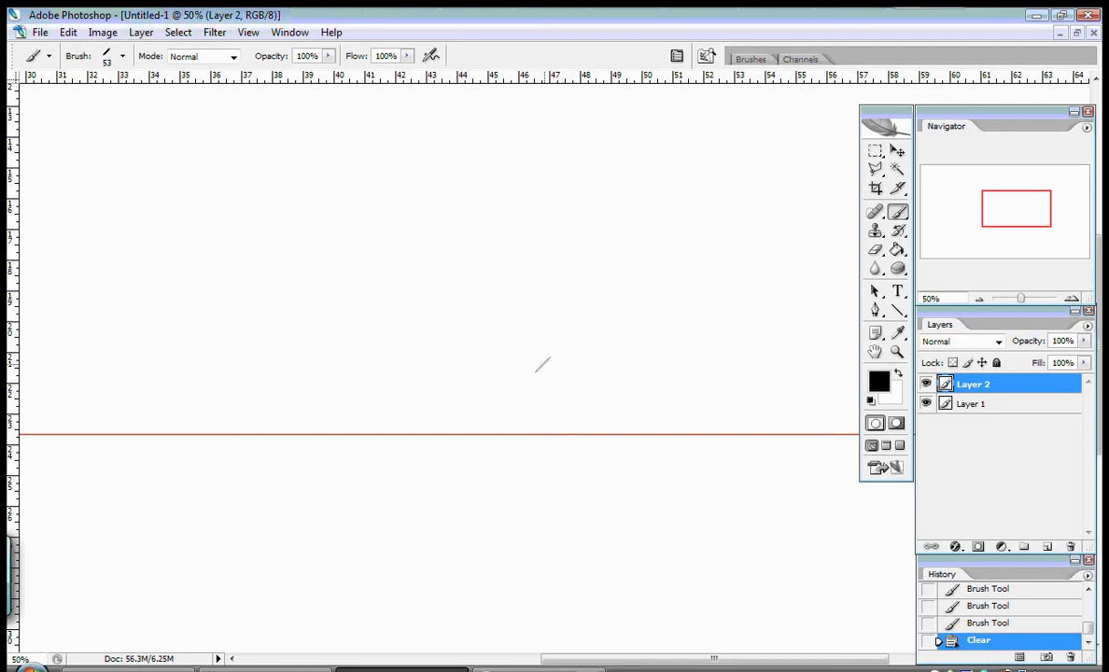
- Write an isolated dhal on the middle of the baseline, with a single dot above it
mouse_move(548, 351)
mouse_down()
mouse_move(607, 400)
mouse_move(561, 435)
mouse_move(495, 438)
mouse_up()
key(ctrl+z)
mouse_move(540, 360)
mouse_down()
mouse_move(576, 383)
mouse_move(550, 417)
mouse_move(469, 432)
mouse_up()
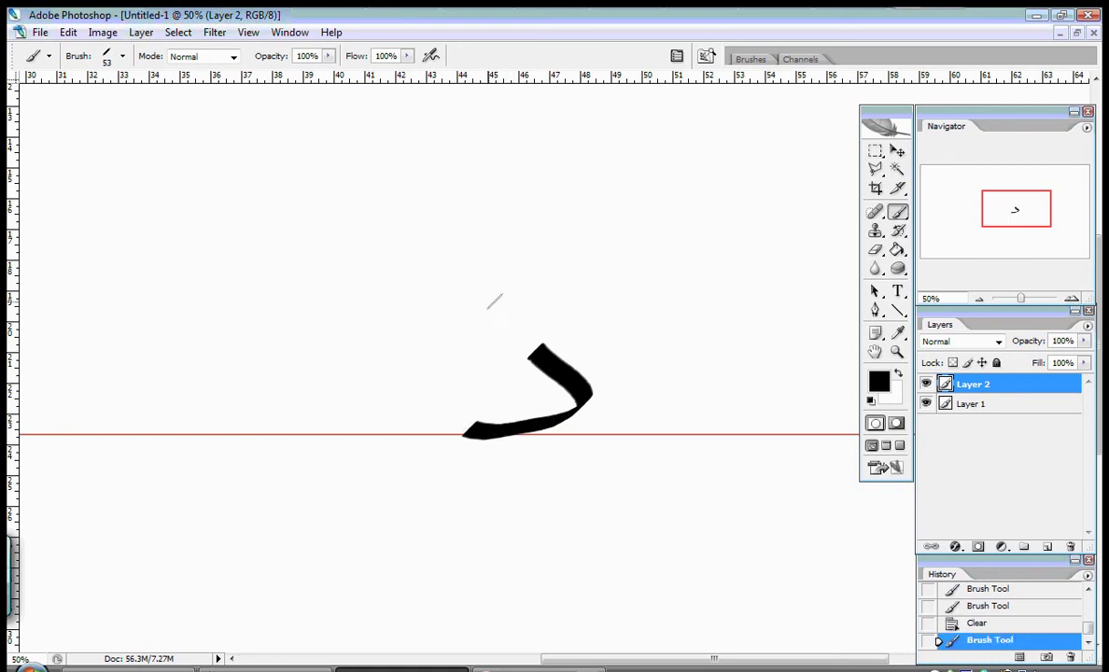
click(509, 292)
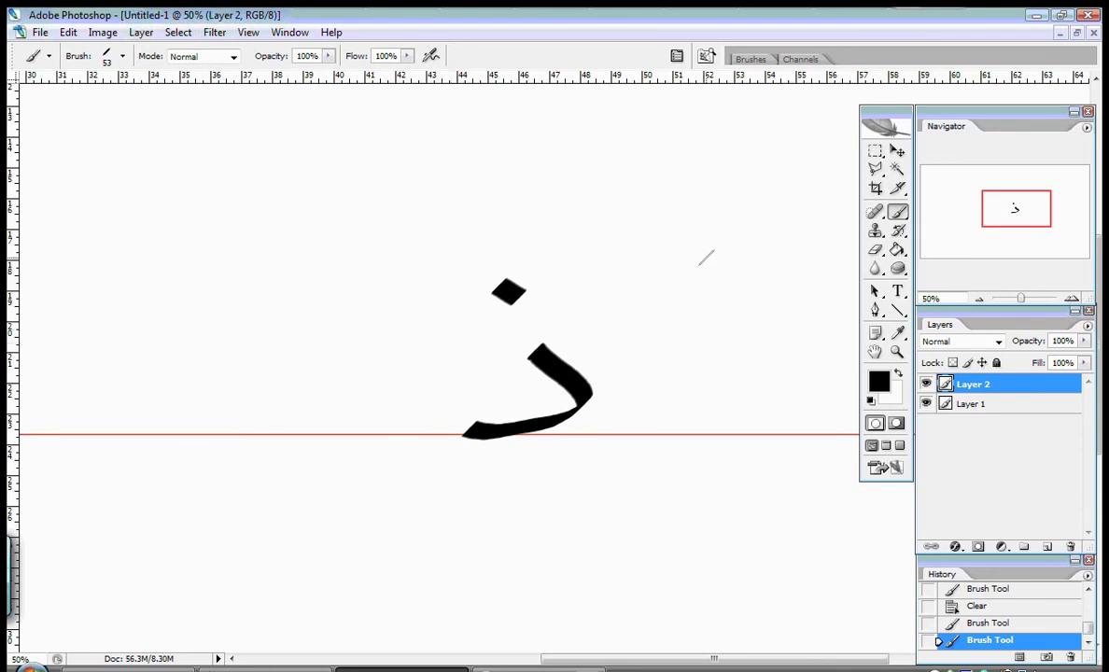
- Set the foreground colour to red (#d31818) and return to the Brush tool
click(897, 333)
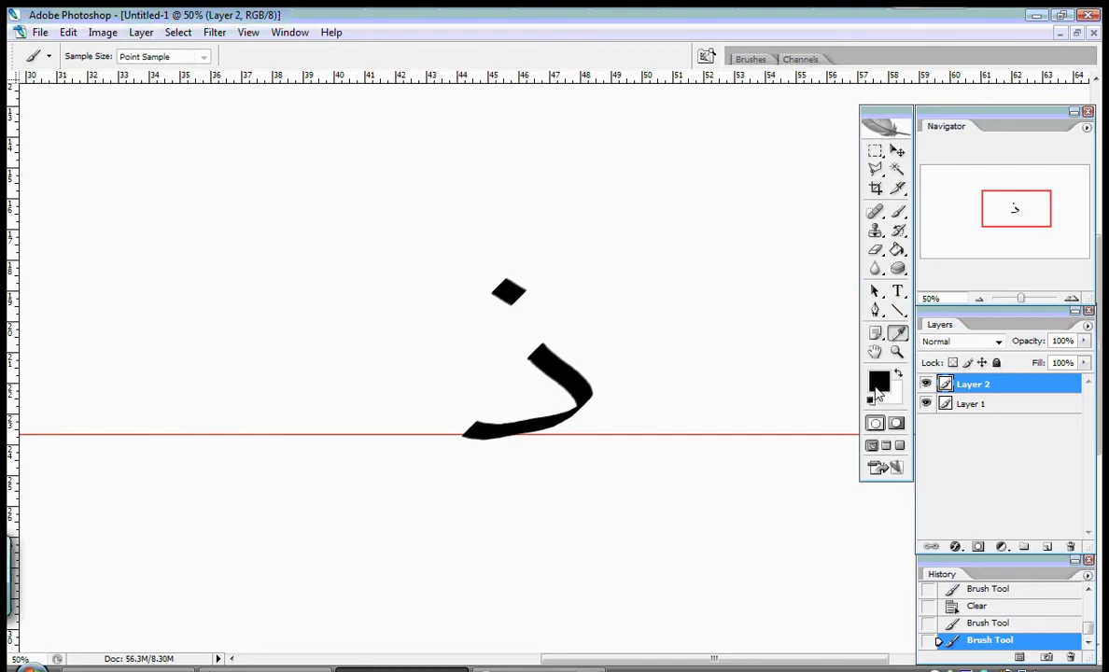
click(878, 381)
click(212, 274)
click(616, 182)
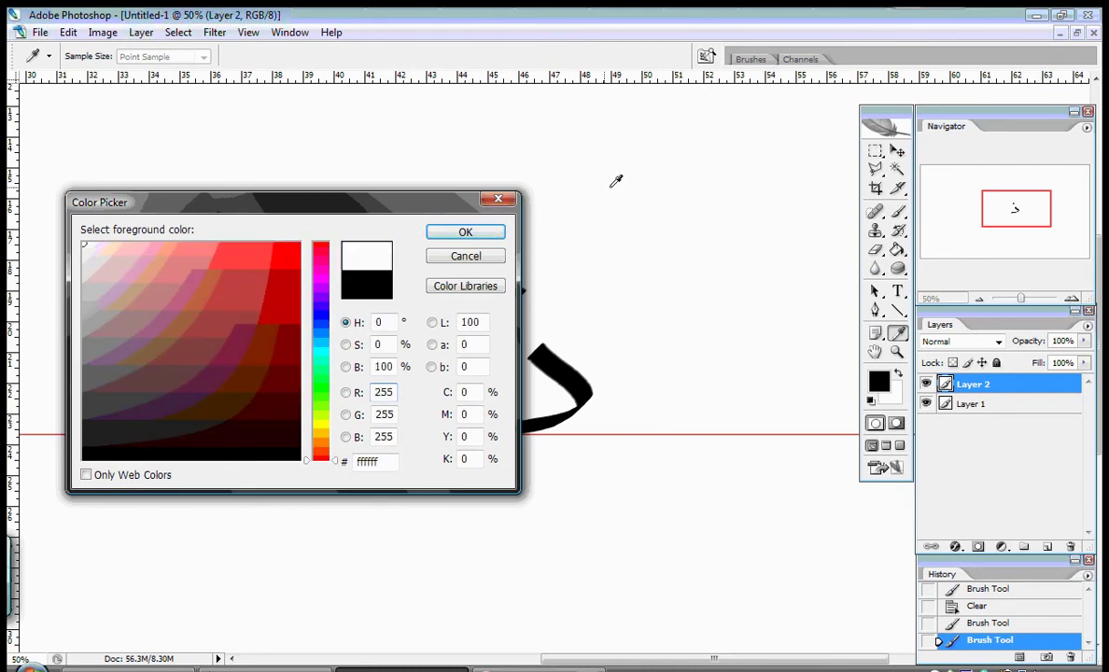
click(275, 280)
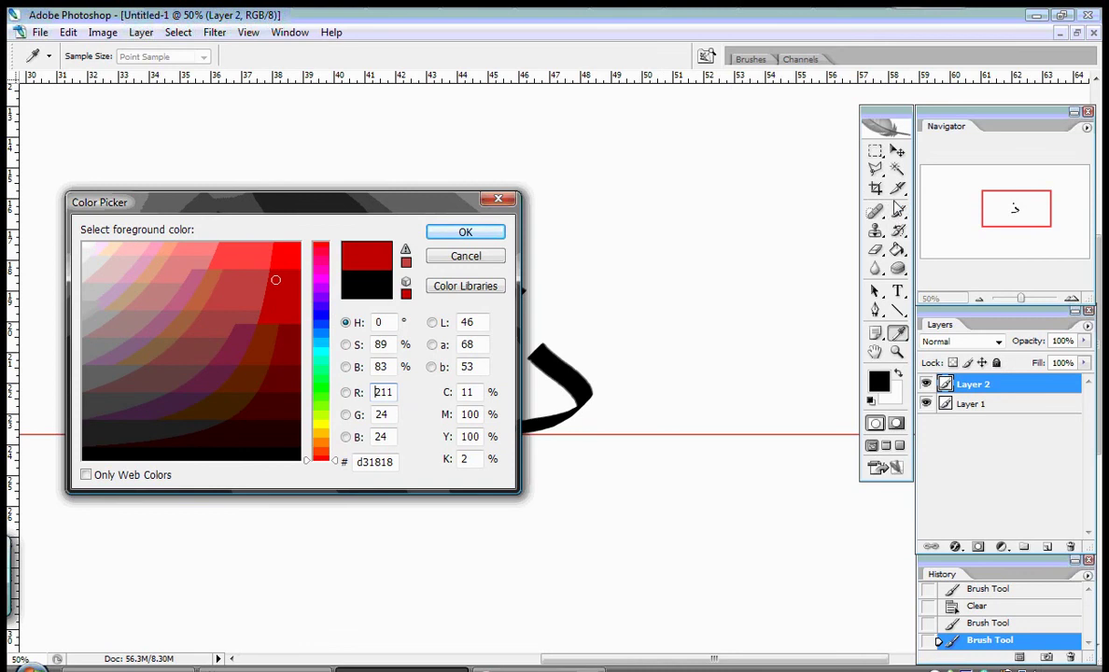
click(446, 230)
key(b)
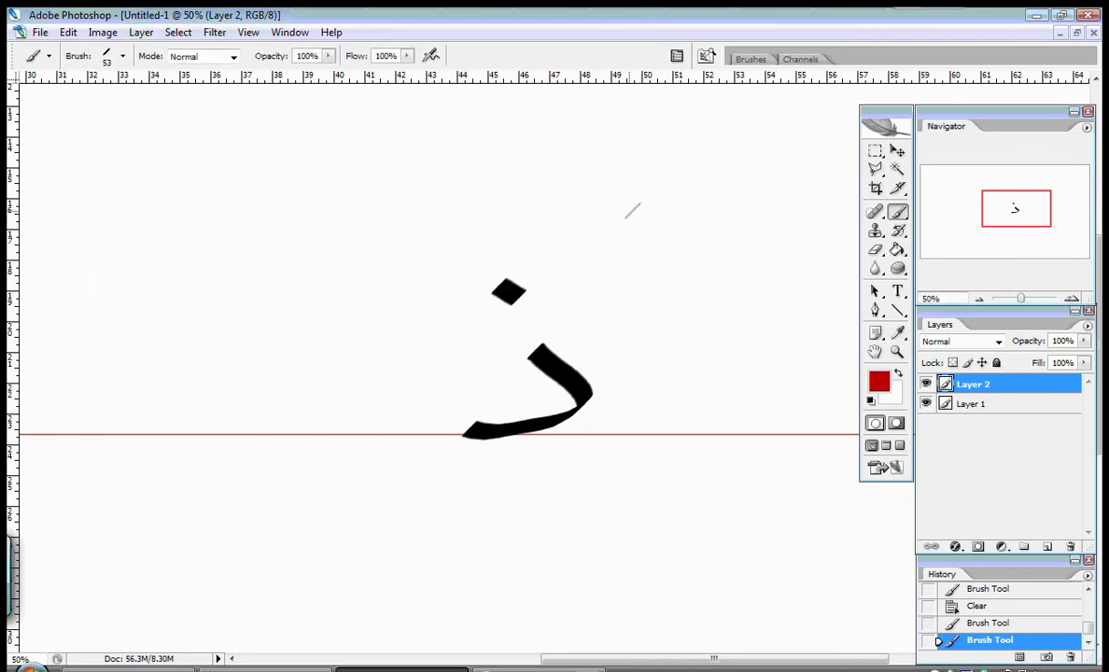
- Handwrite the English word "the" in red above and to the right of the dhal
drag(607, 187, 616, 284)
mouse_move(584, 241)
mouse_down()
mouse_move(653, 206)
mouse_move(627, 280)
mouse_move(674, 275)
mouse_up()
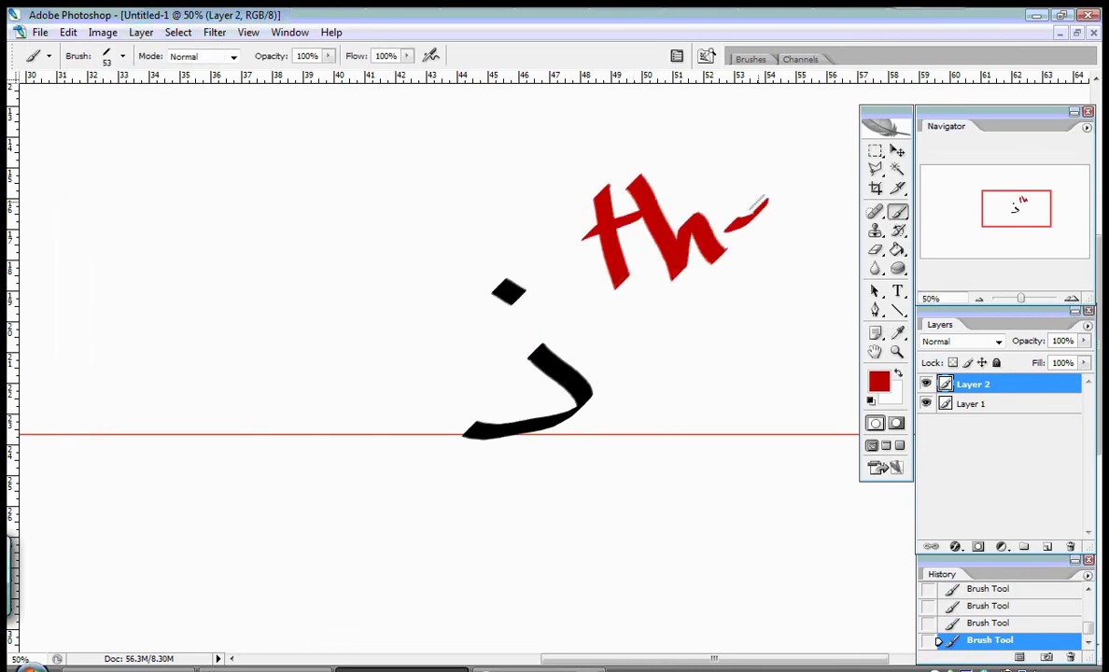
drag(696, 215, 786, 229)
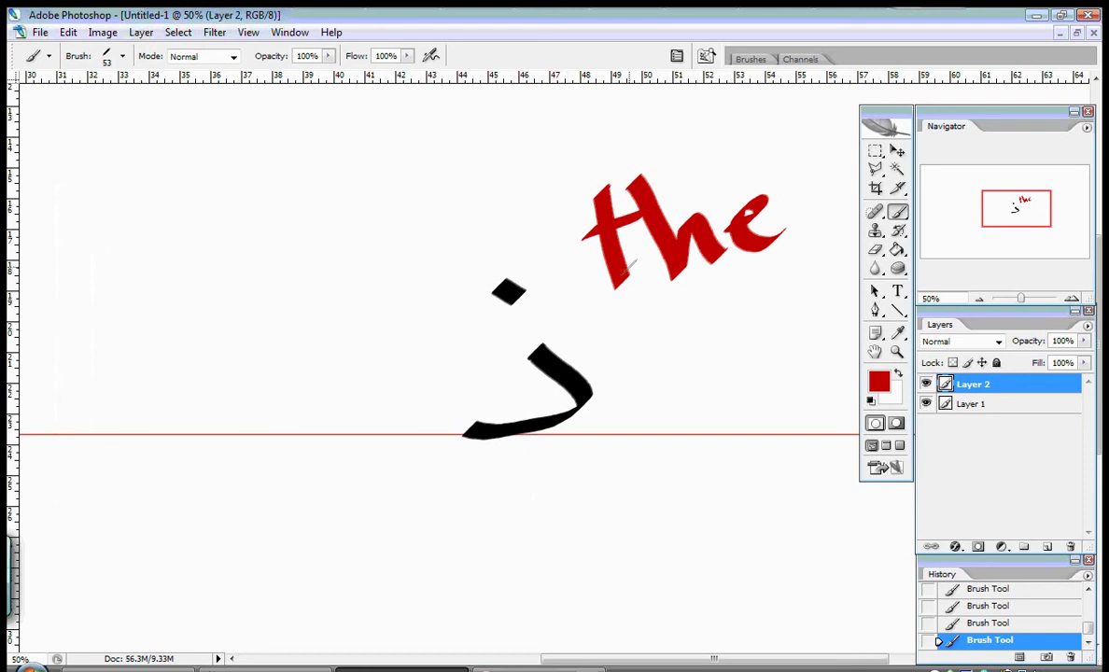
- Clear the layer and rewrite the isolated dhal with its dot in black (#050505)
key(Delete)
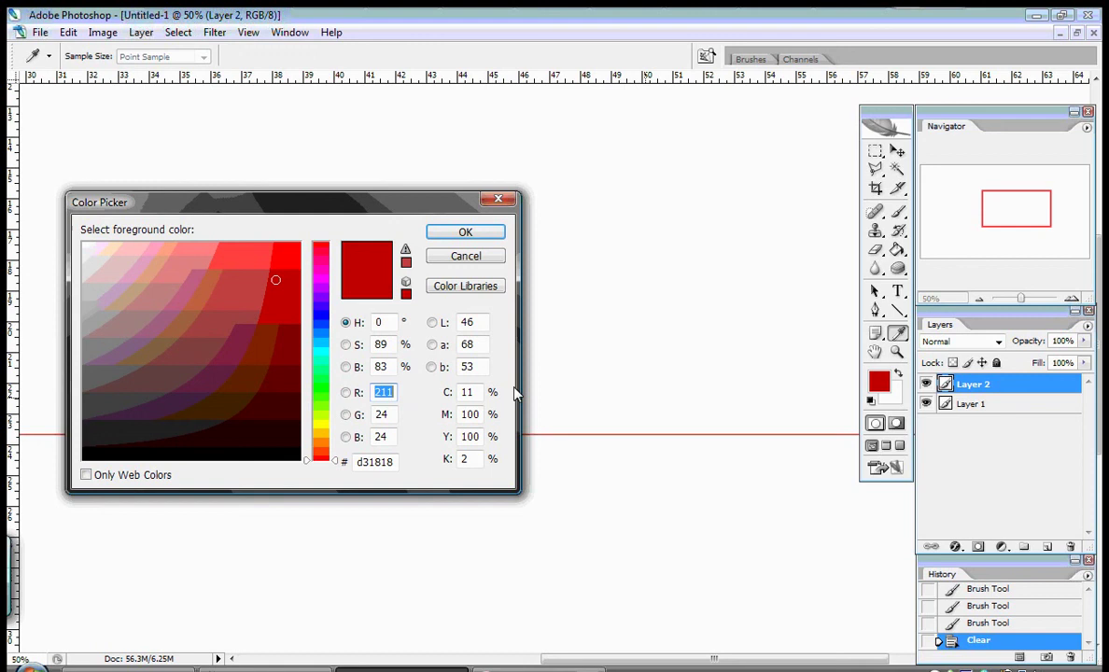
click(85, 456)
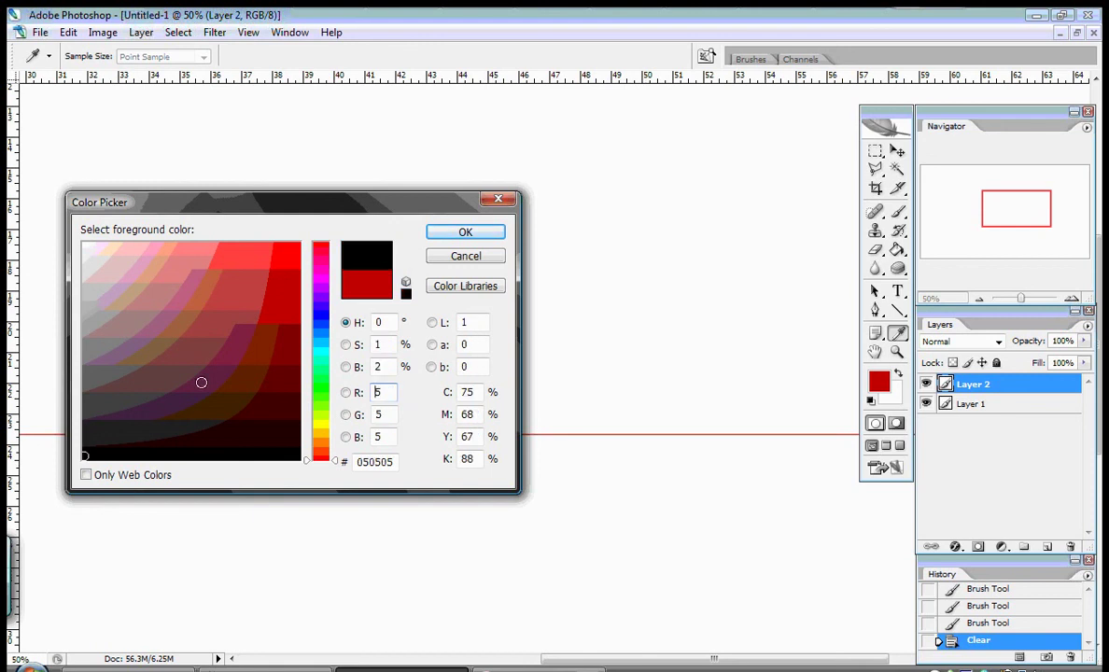
click(463, 234)
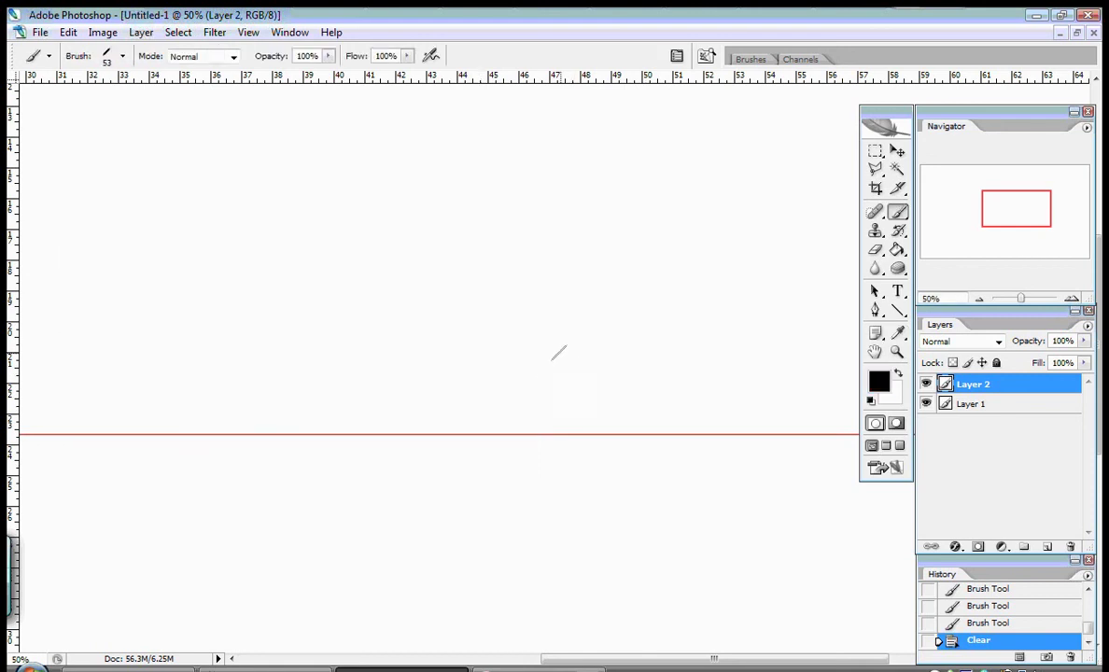
mouse_move(553, 352)
mouse_down()
mouse_move(585, 383)
mouse_move(565, 422)
mouse_move(491, 427)
mouse_up()
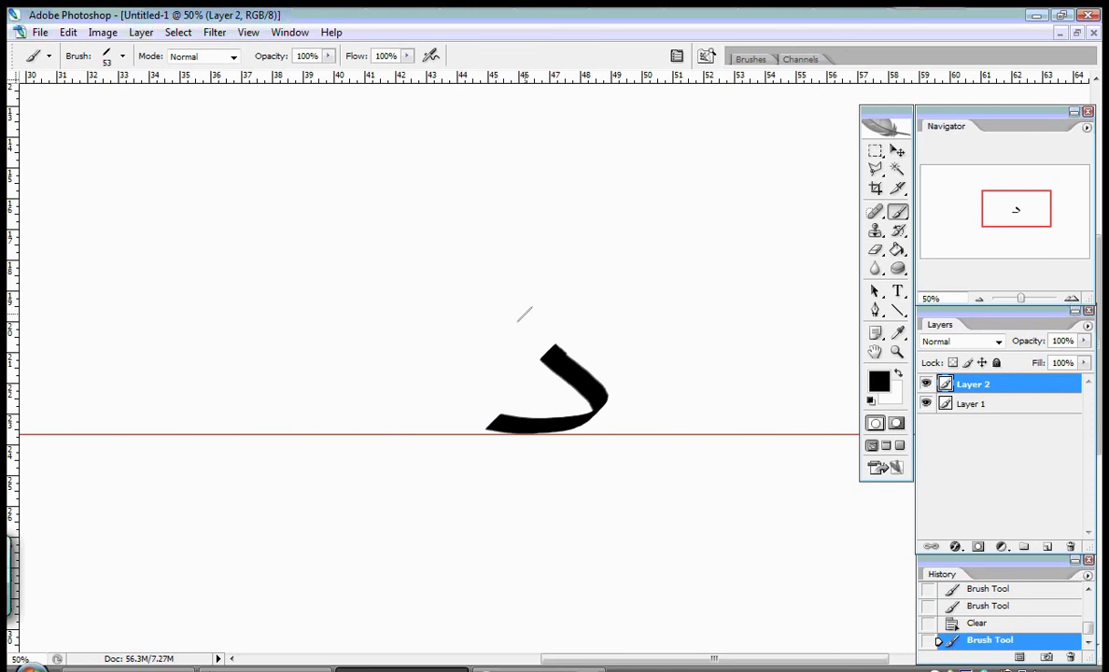
drag(517, 319, 530, 310)
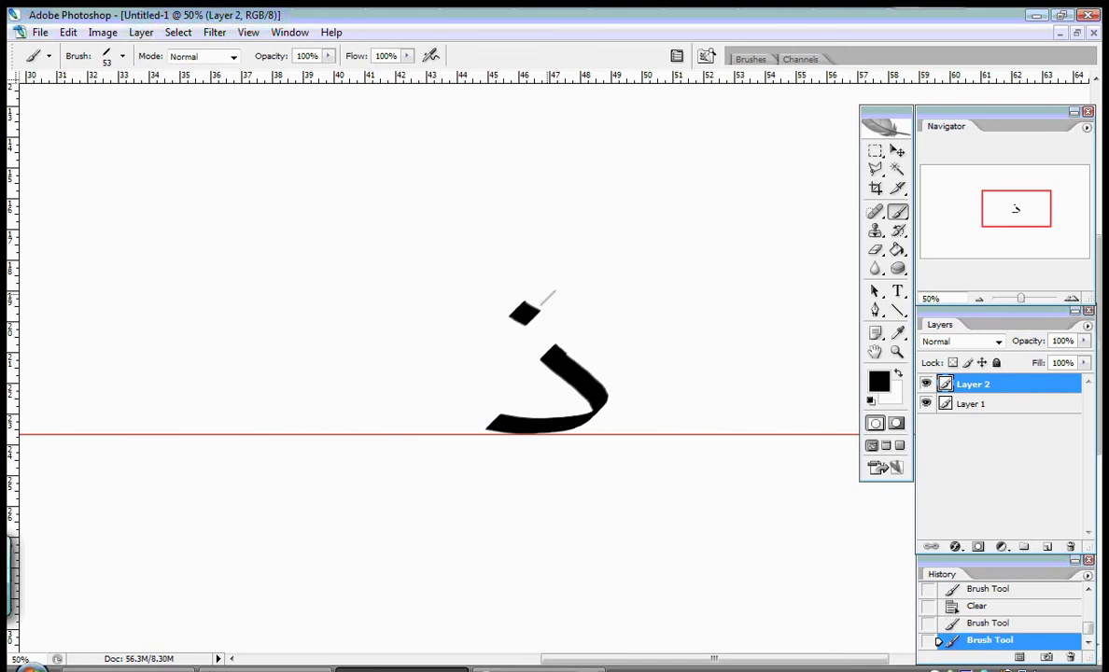
- Set the foreground colour to a saturated blue
click(881, 386)
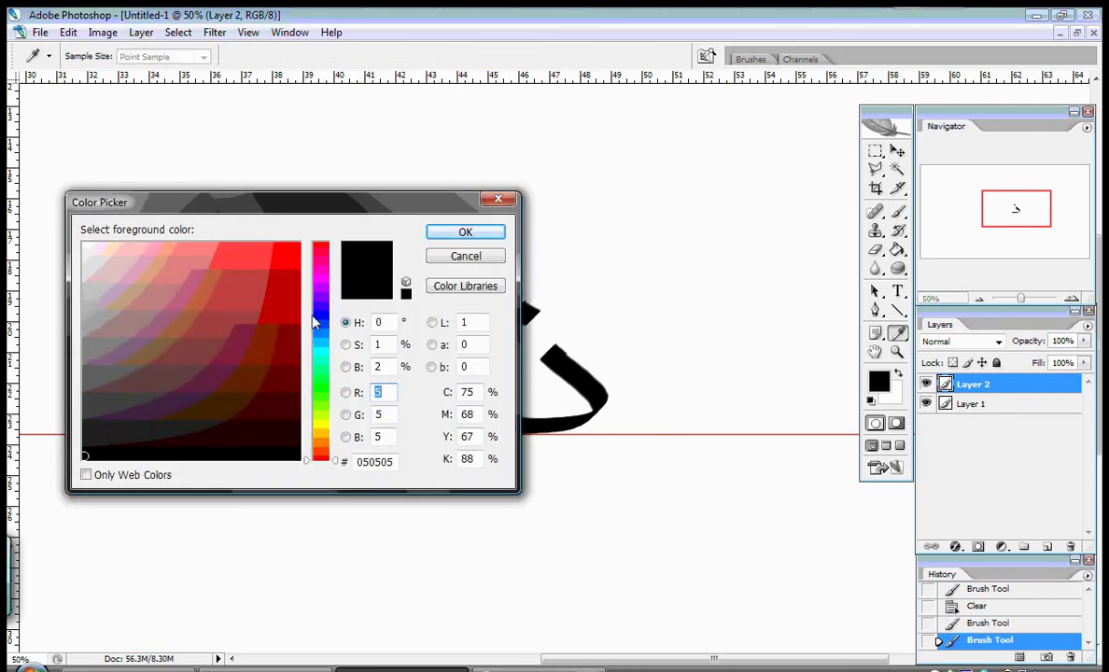
click(313, 317)
click(266, 301)
click(465, 231)
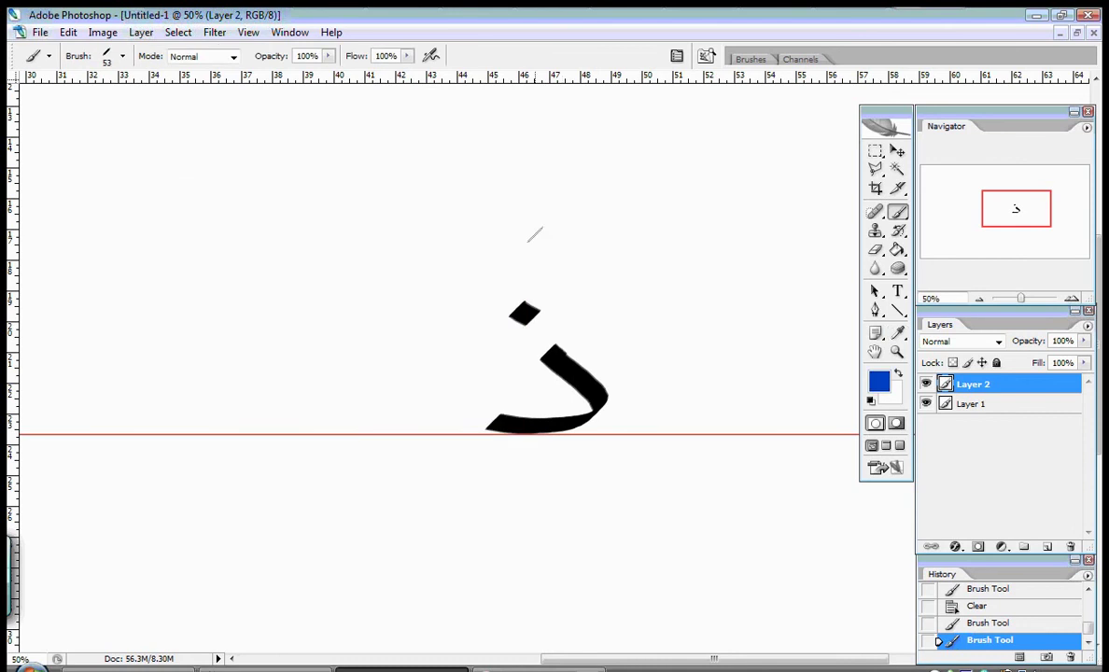
- Try blue fatha, damma and kasra marks above and below the dhal one at a time, undoing each
drag(548, 209, 441, 308)
key(ctrl+z)
drag(519, 213, 472, 308)
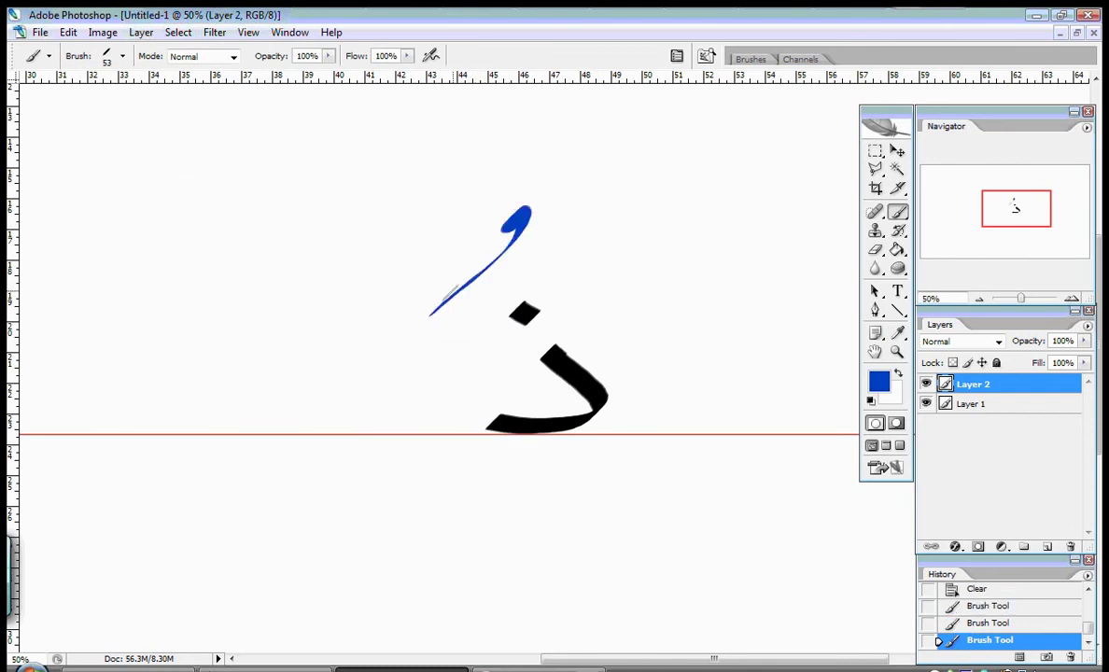
key(ctrl+z)
drag(619, 469, 509, 549)
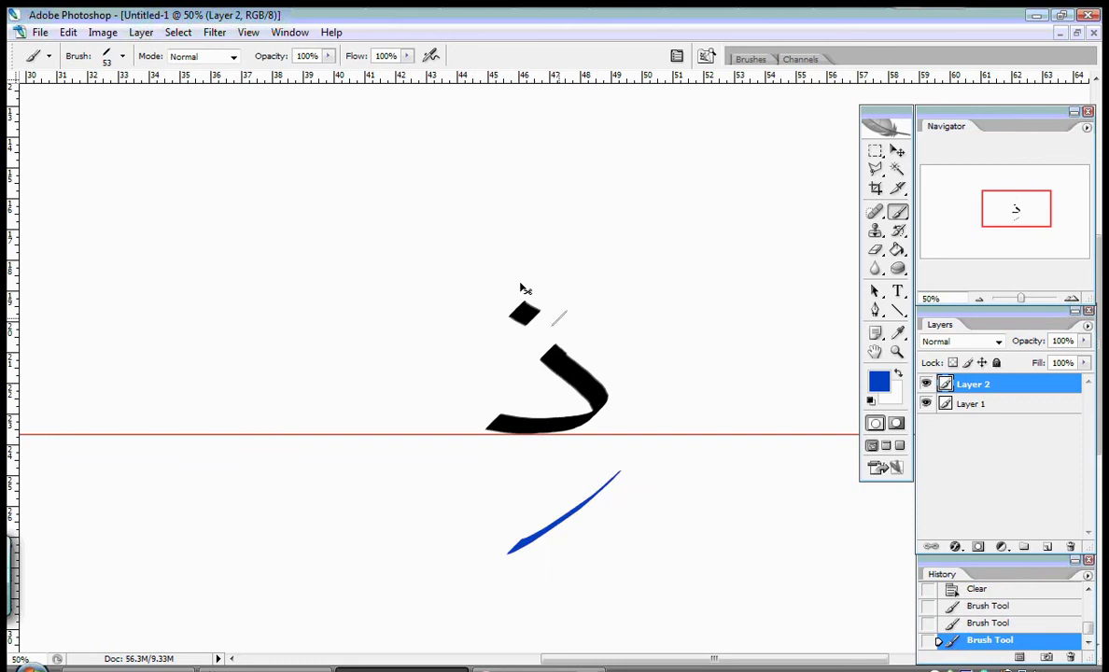
key(ctrl+z)
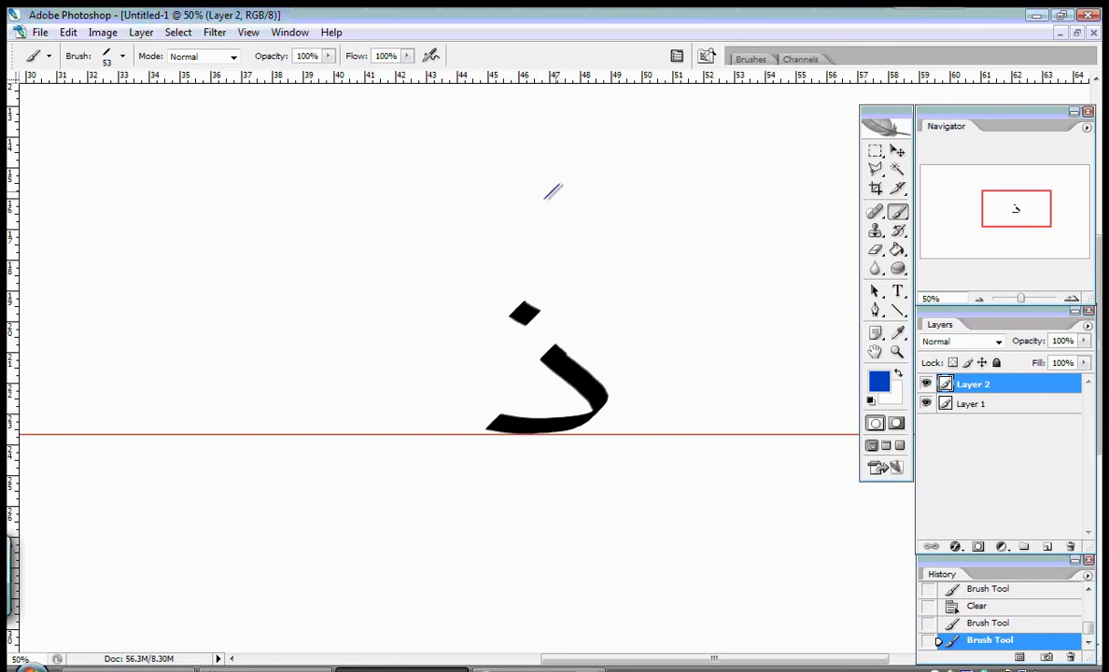
drag(561, 184, 452, 267)
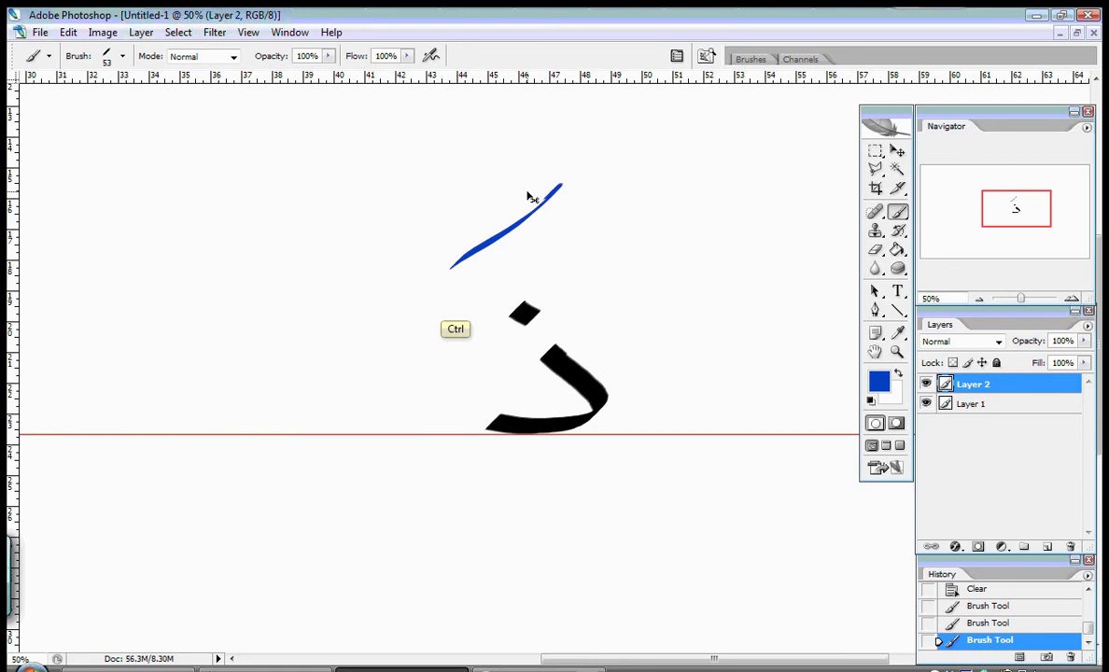
key(ctrl+z)
drag(549, 196, 444, 295)
key(ctrl+z)
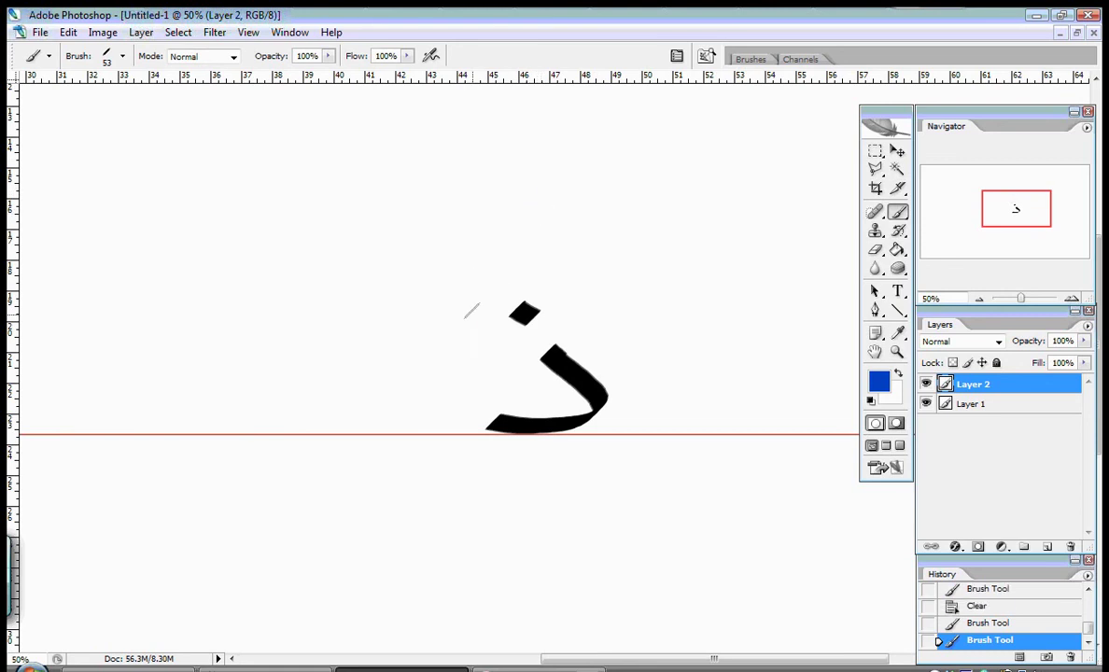
drag(556, 437, 478, 495)
key(ctrl+z)
- Set the foreground colour to black (#040404), and clear the dhal from the layer with the palettes hidden
click(881, 382)
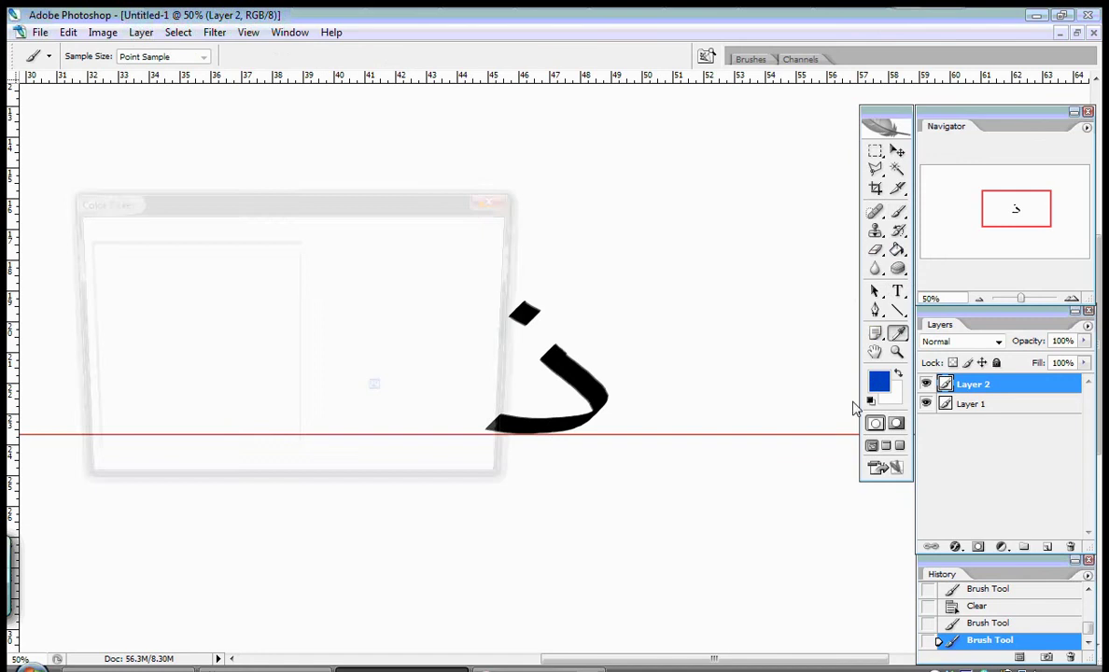
click(88, 457)
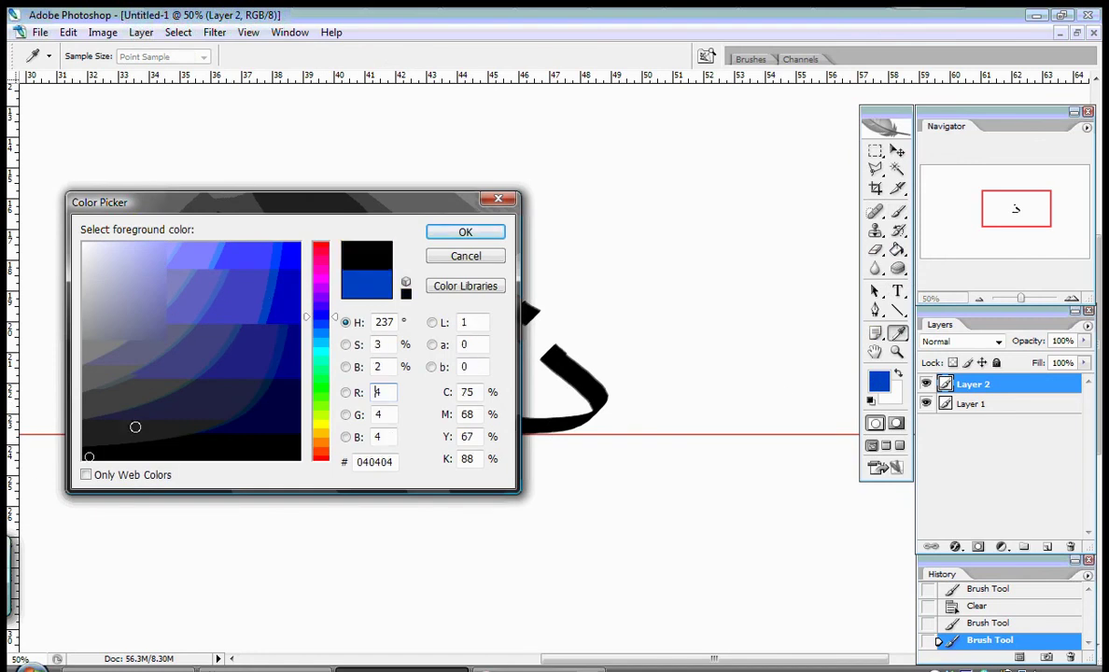
click(481, 232)
key(Tab)
key(ctrl+z)
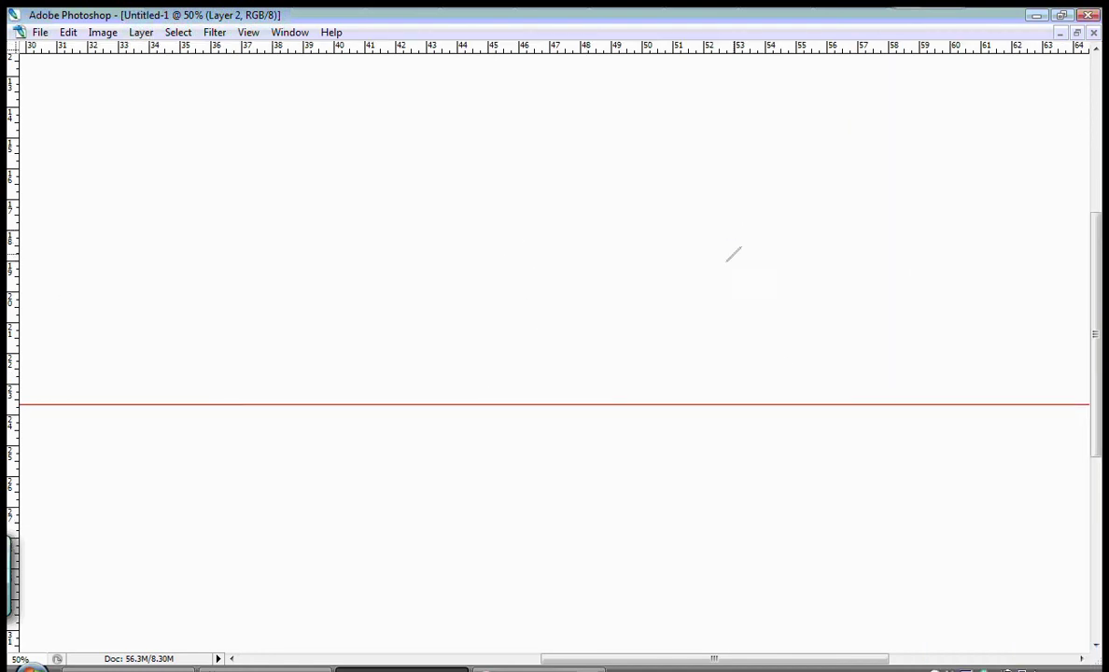
- Write an isolated dhal with its dot in black, add a wavy mark and a slanted stroke beside it, and draw a tall divider
drag(991, 355, 973, 402)
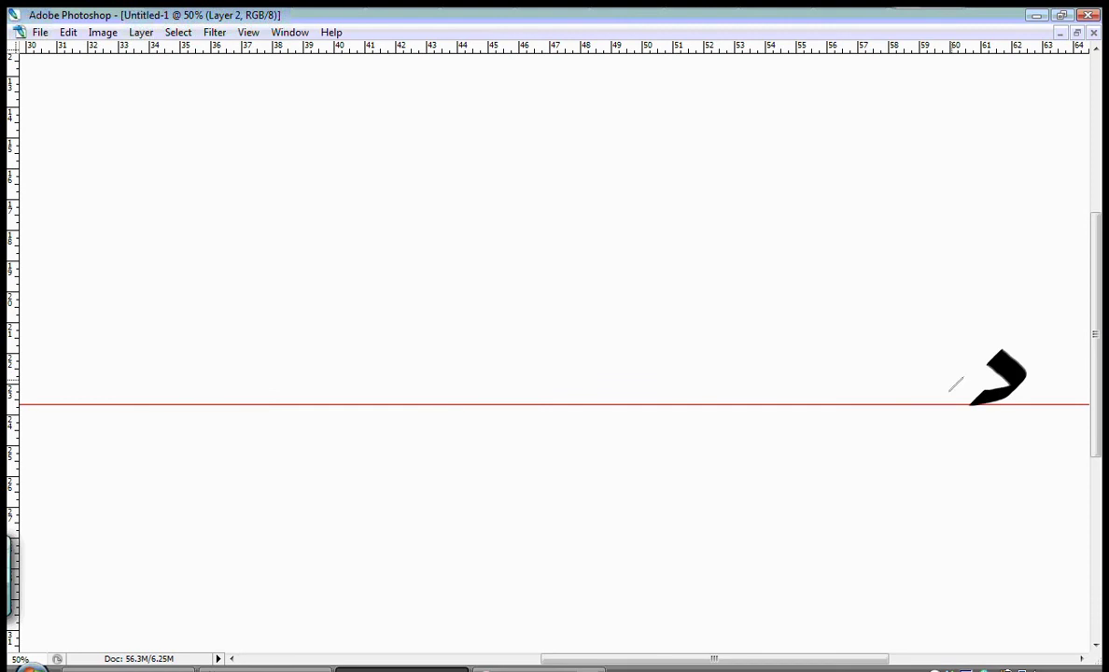
drag(973, 328, 986, 342)
drag(943, 413, 893, 432)
drag(918, 390, 742, 427)
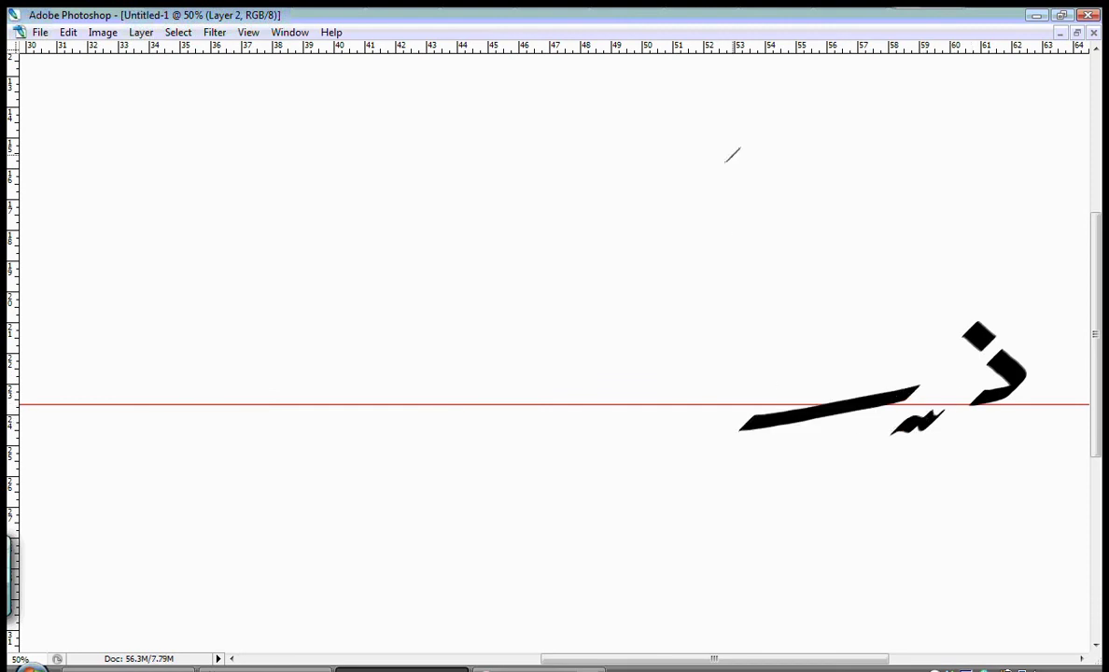
drag(733, 153, 732, 616)
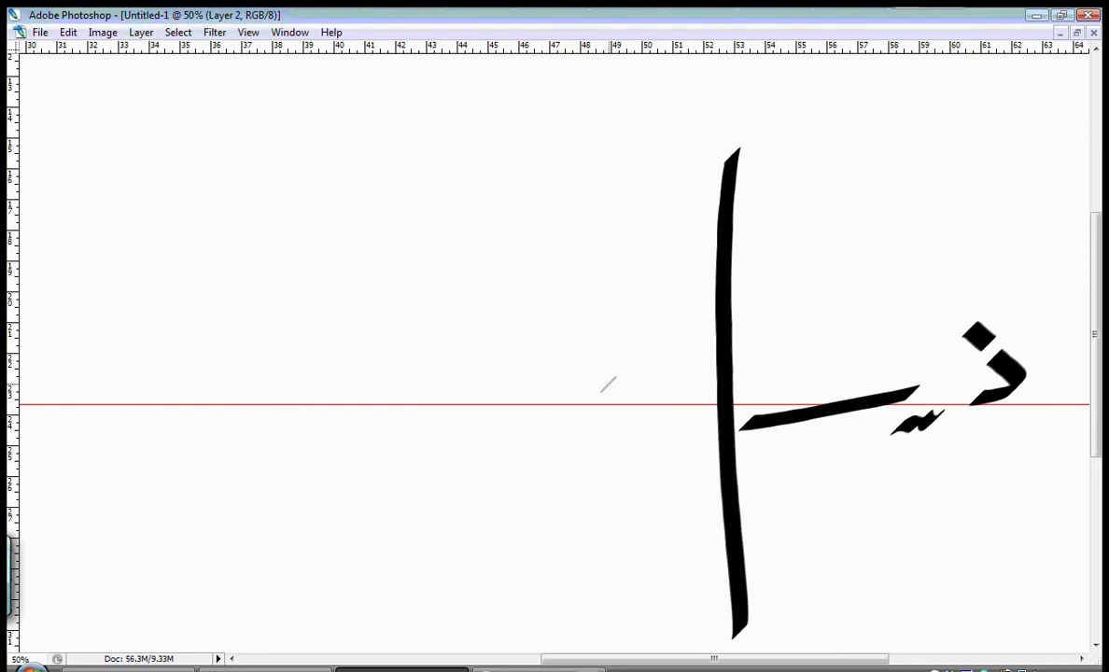
- Write a joined dhal with its connecting stroke and dot beyond the divider, add a small mark below, and draw a second tall divider
mouse_move(614, 380)
mouse_down()
mouse_move(601, 393)
mouse_move(490, 405)
mouse_move(448, 347)
mouse_up()
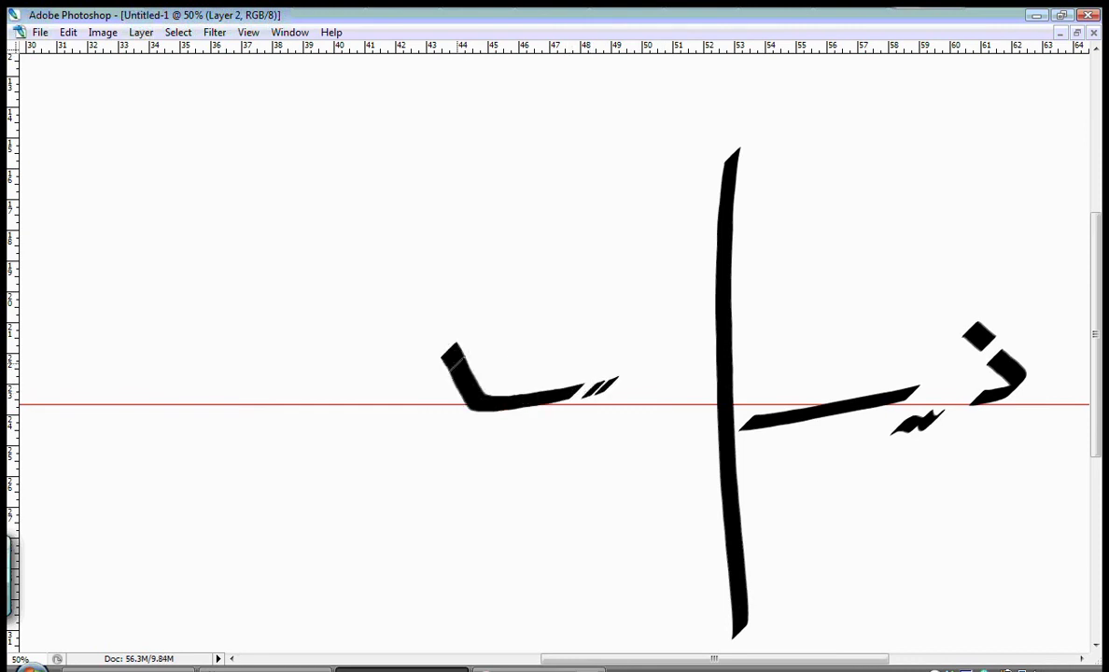
drag(454, 394, 408, 408)
mouse_move(431, 313)
mouse_down()
mouse_move(444, 302)
mouse_move(435, 324)
mouse_up()
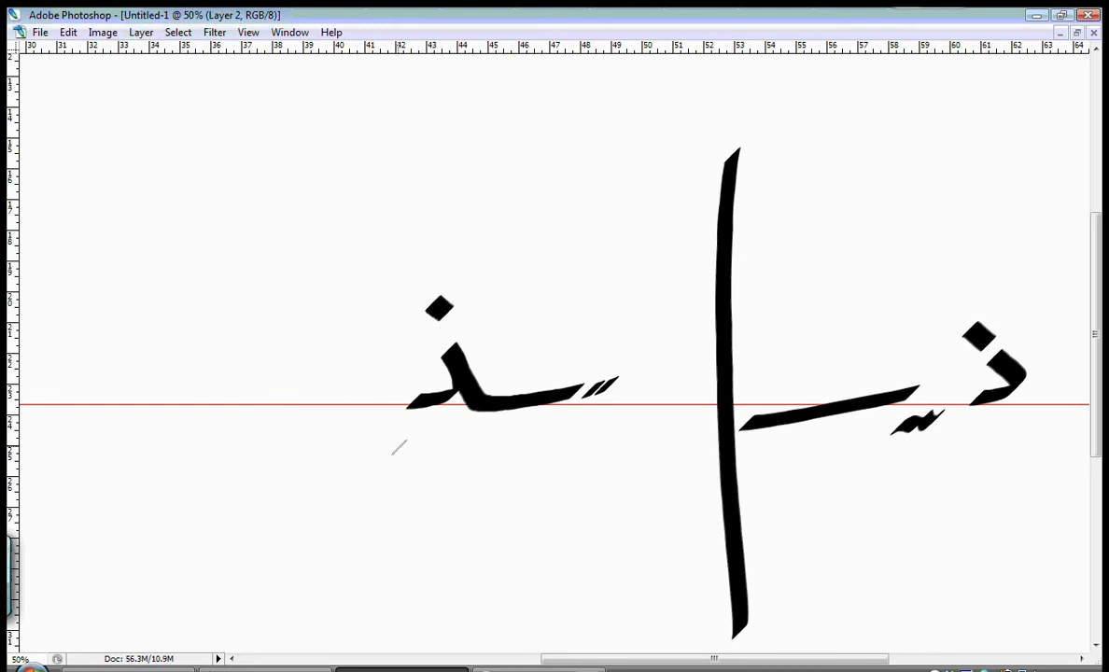
drag(397, 434, 381, 445)
mouse_move(301, 95)
mouse_down()
mouse_move(383, 607)
mouse_move(405, 646)
mouse_up()
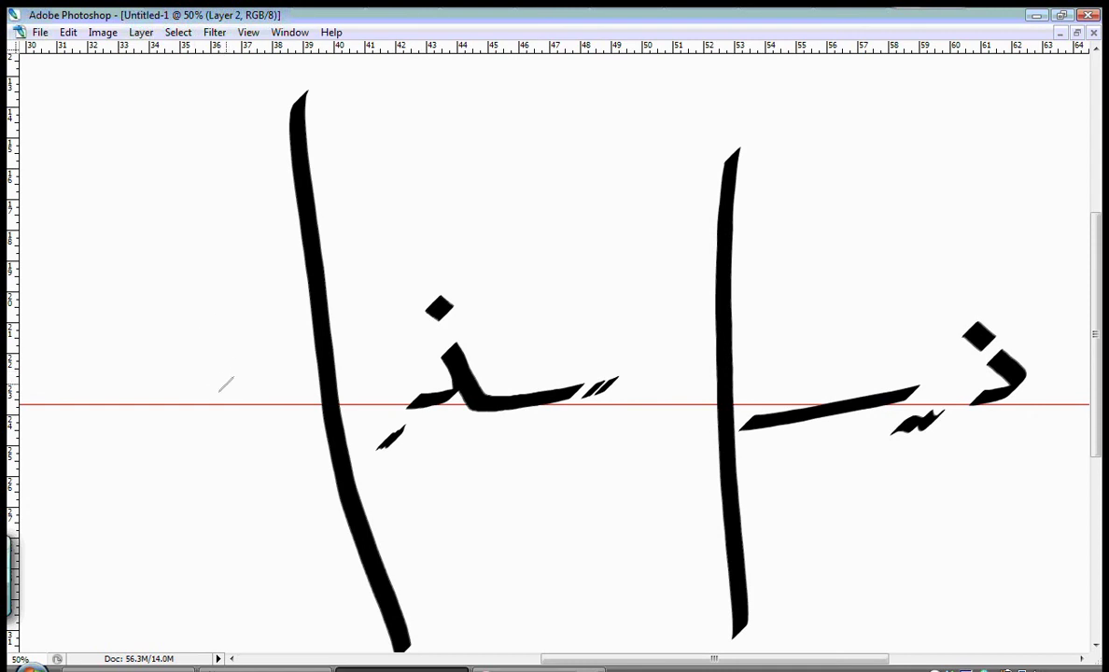
- Write a third dhal with a joining stroke and dot beyond the second divider, and clear the whole layer
mouse_move(244, 381)
mouse_down()
mouse_move(199, 398)
mouse_move(113, 378)
mouse_move(93, 338)
mouse_move(55, 383)
mouse_up()
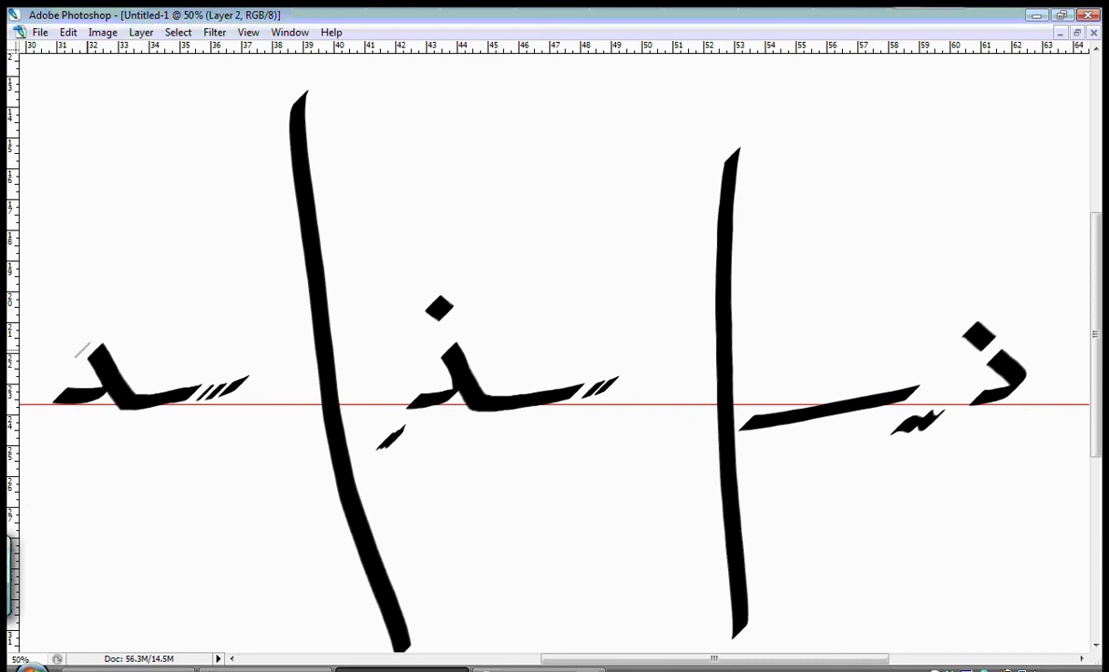
drag(80, 311, 84, 321)
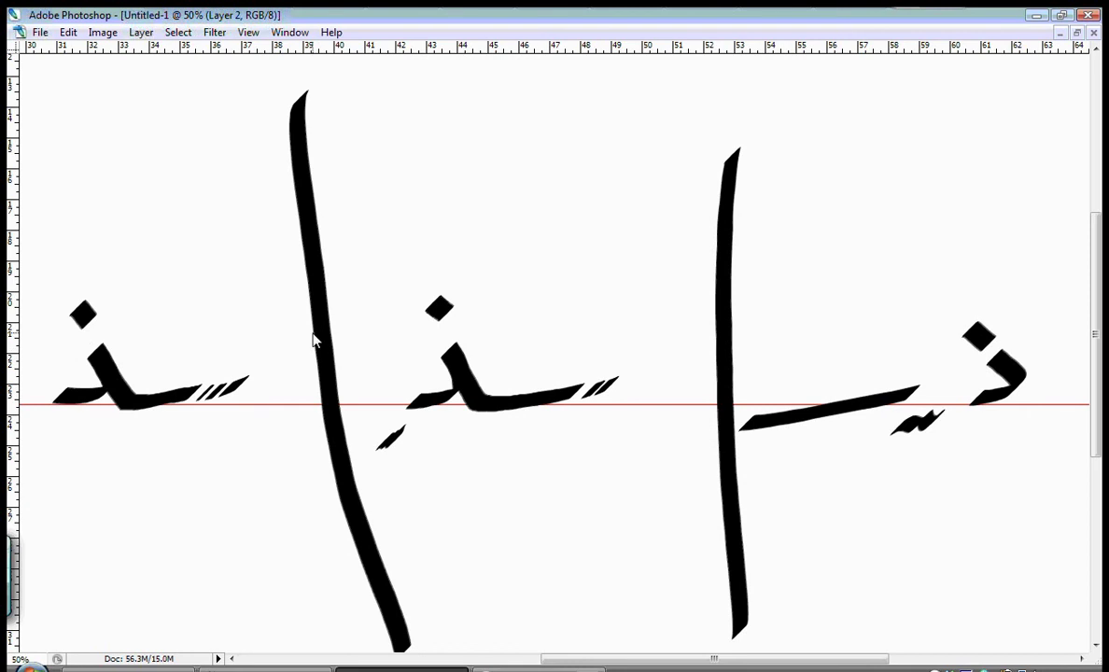
key(Delete)
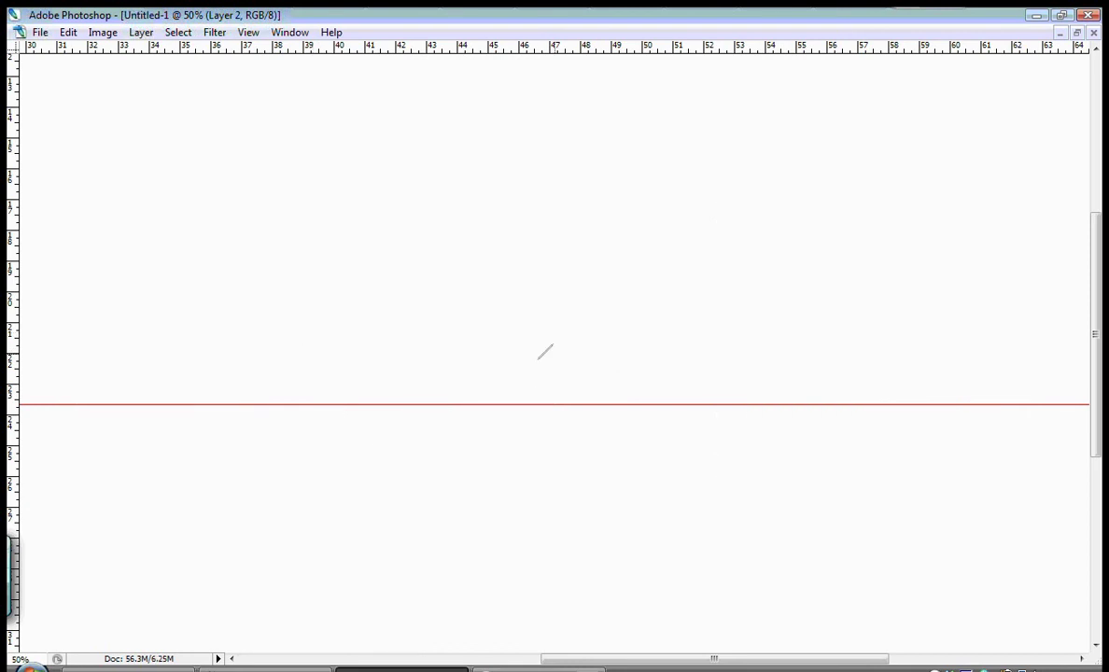
- Write isolated kha, dal and dhal from right to left along the red baseline in black, clearing a first kha attempt
mouse_move(818, 336)
mouse_down()
mouse_move(878, 343)
mouse_move(856, 480)
mouse_up()
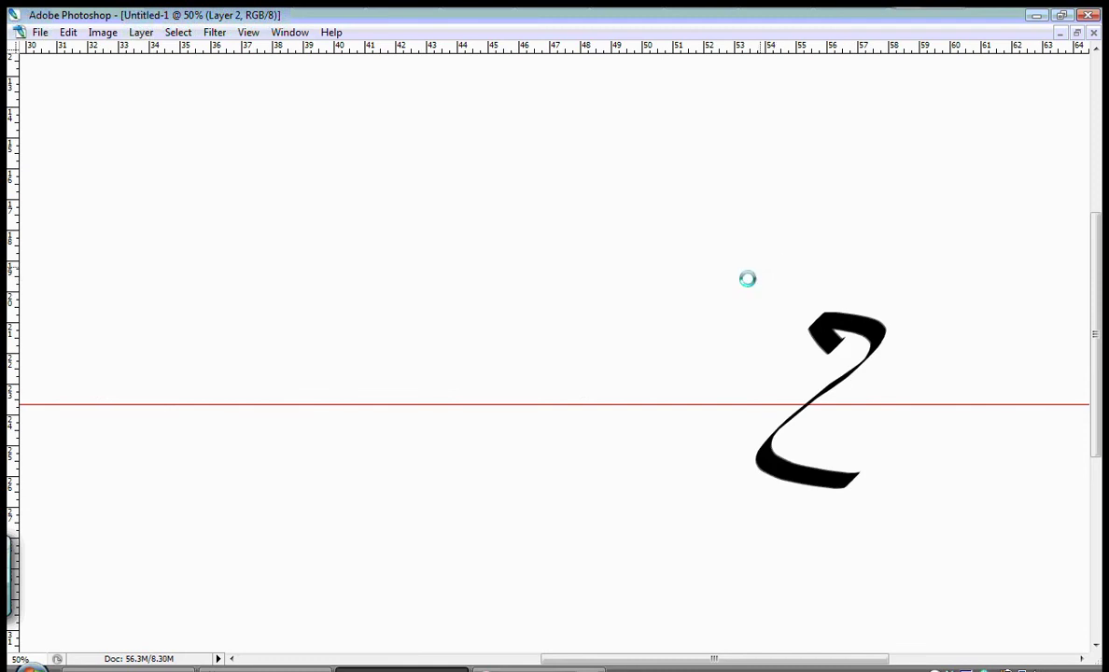
key(Delete)
mouse_move(794, 352)
mouse_down()
mouse_move(857, 355)
mouse_move(781, 412)
mouse_move(863, 431)
mouse_up()
drag(788, 289, 803, 304)
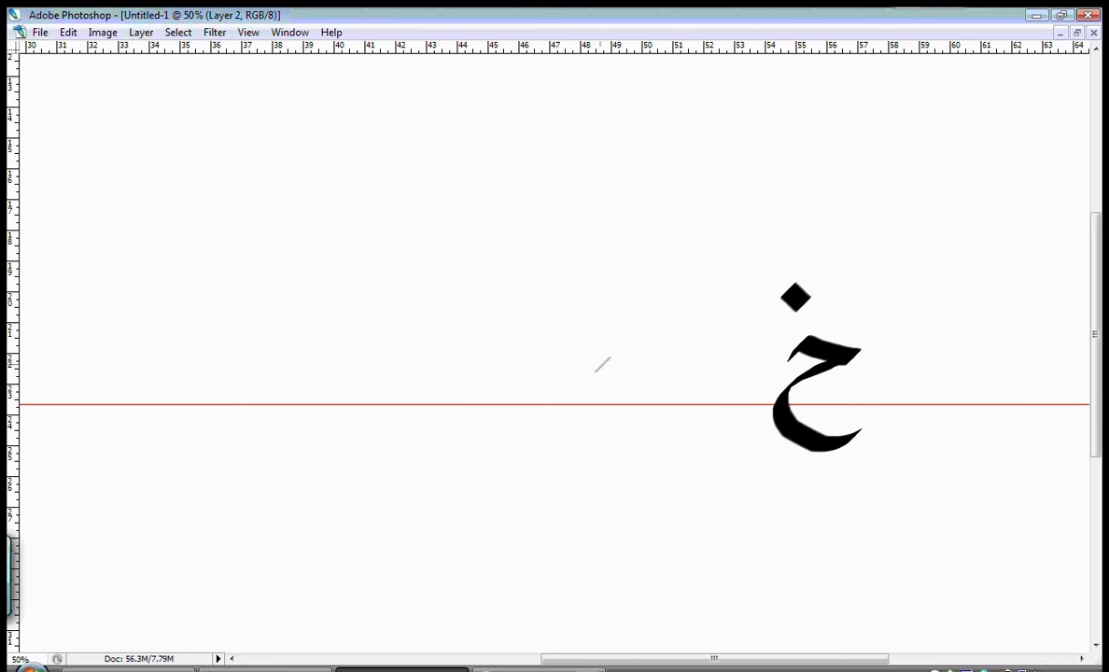
mouse_move(579, 340)
mouse_down()
mouse_move(589, 350)
mouse_move(541, 392)
mouse_up()
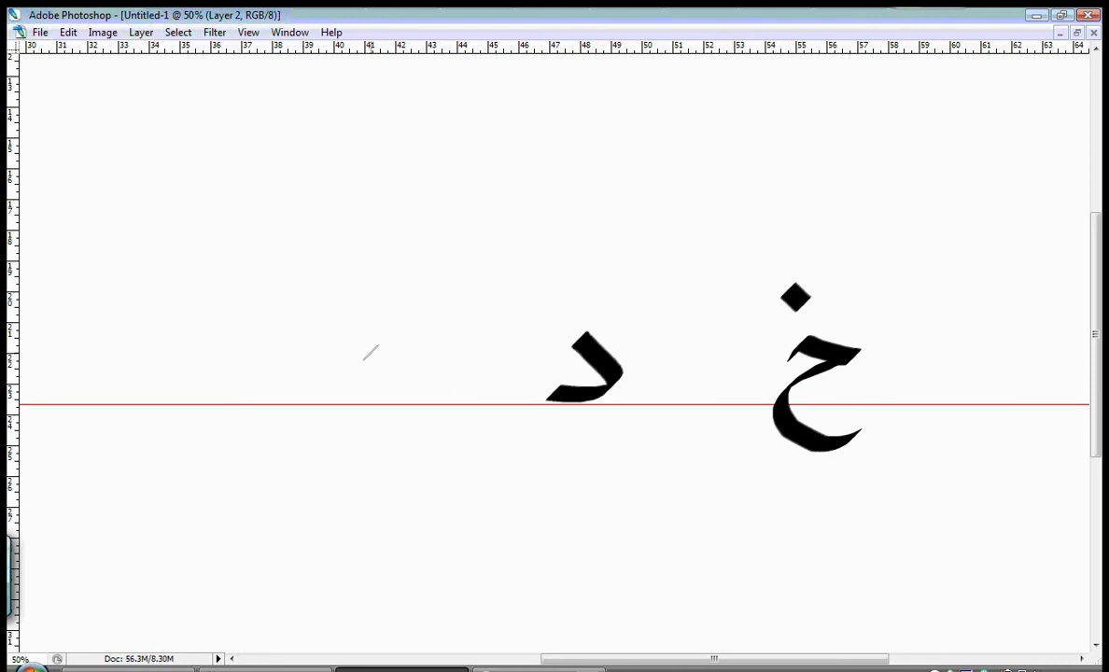
drag(349, 332, 326, 392)
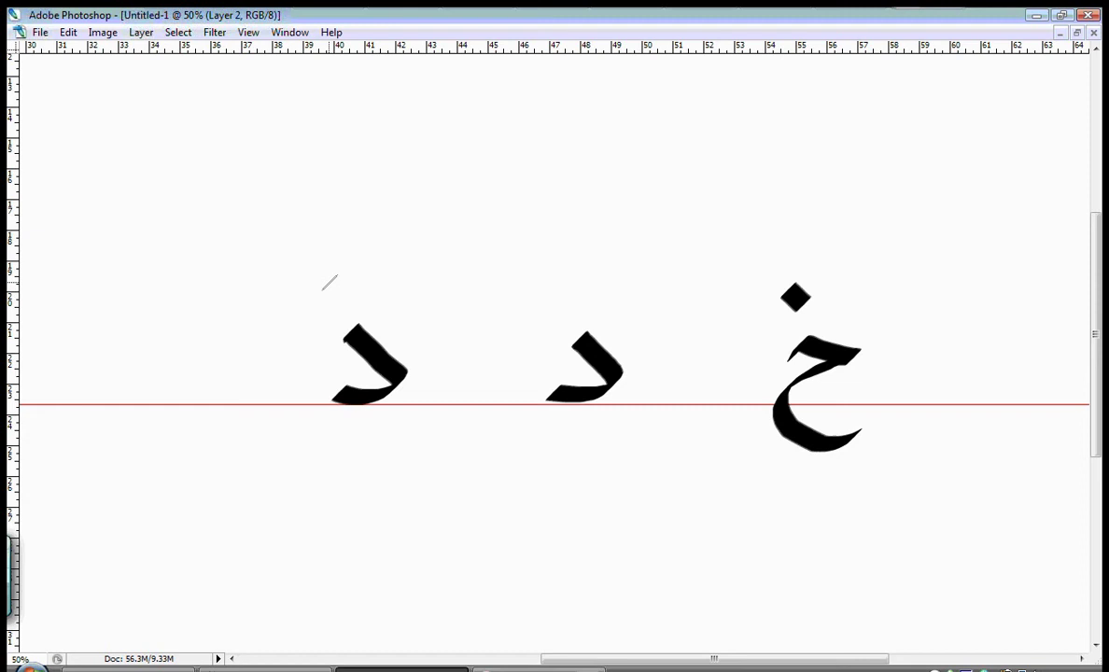
drag(323, 278, 338, 297)
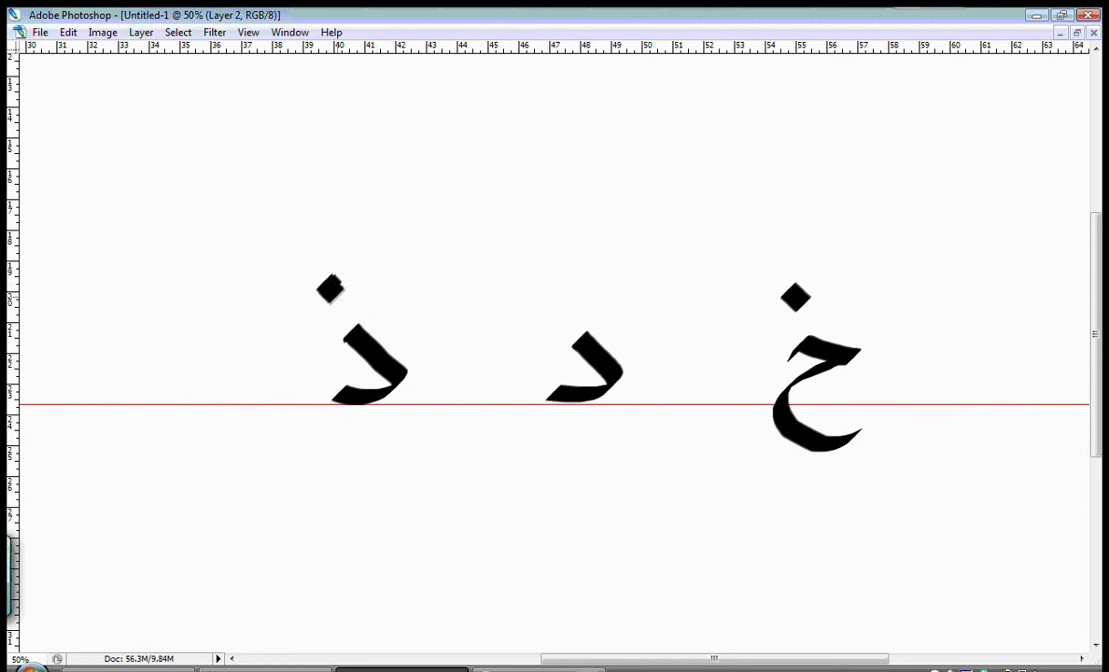
- Set the foreground colour to blue (#4b52dc), and hide the palettes again
key(Tab)
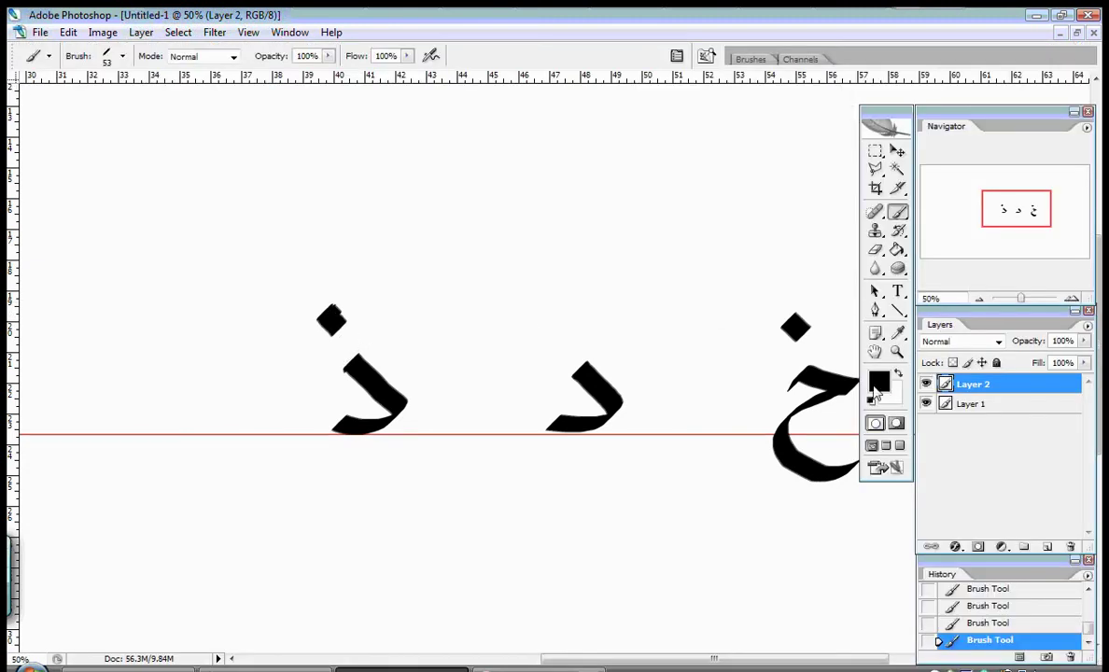
click(878, 379)
click(192, 270)
click(464, 233)
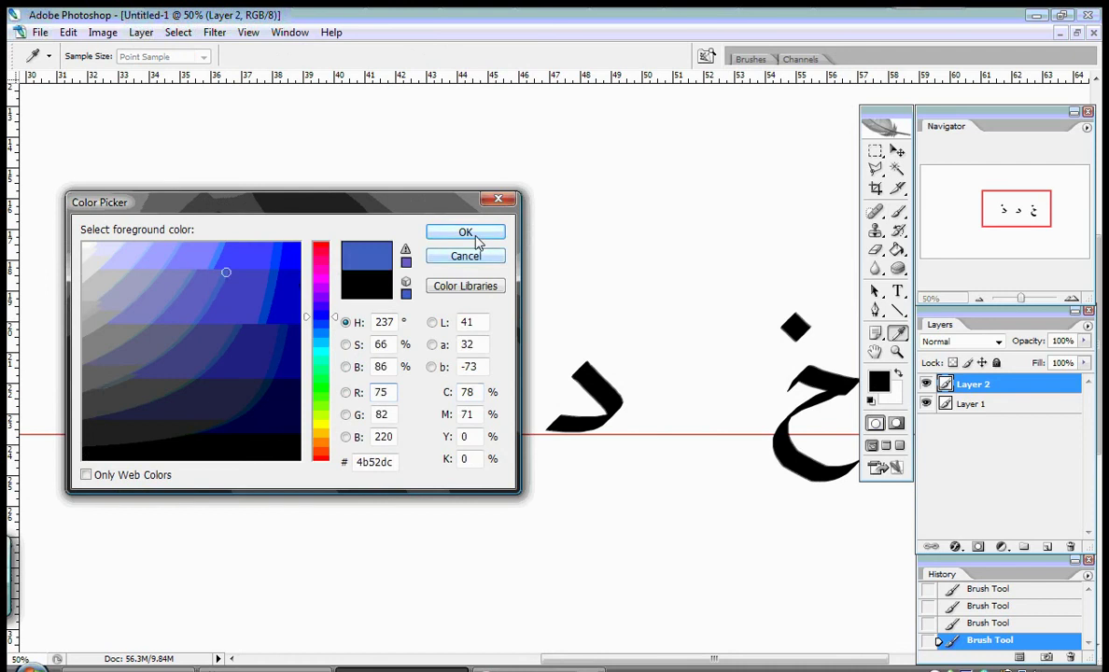
key(Tab)
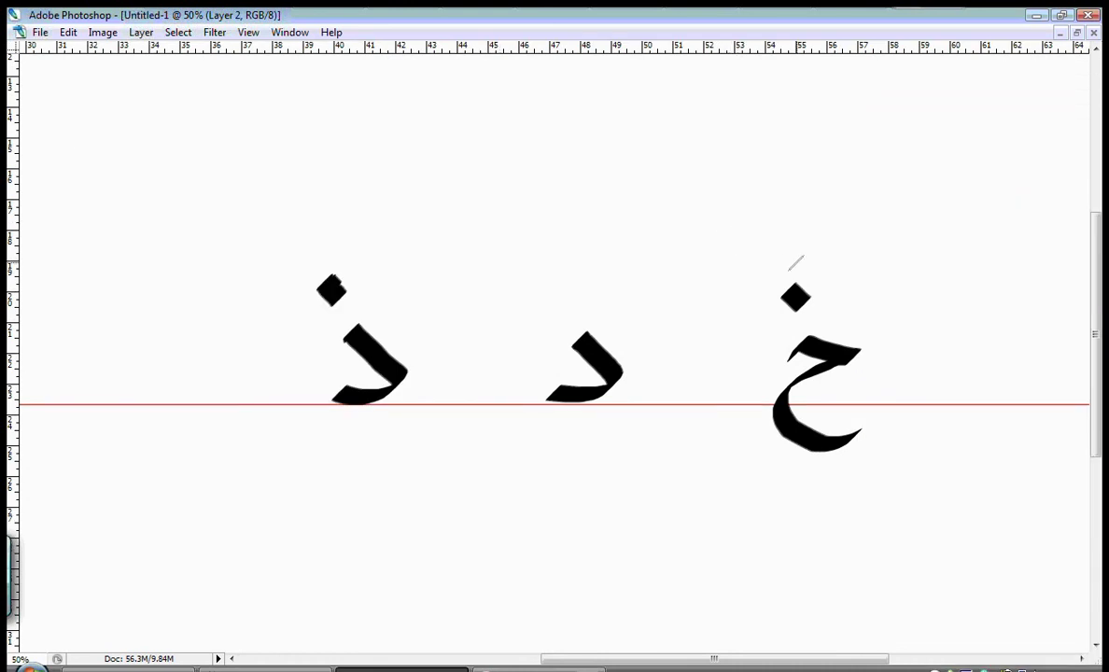
- Try blue vowel marks above and below the kha, undoing each one
drag(851, 216, 747, 287)
key(ctrl+z)
key(ctrl+z)
drag(857, 476, 775, 513)
key(ctrl+z)
- Try a blue fatha and damma above the dal and a kasra below it, undoing each one
drag(606, 264, 526, 309)
key(ctrl+z)
drag(599, 253, 534, 301)
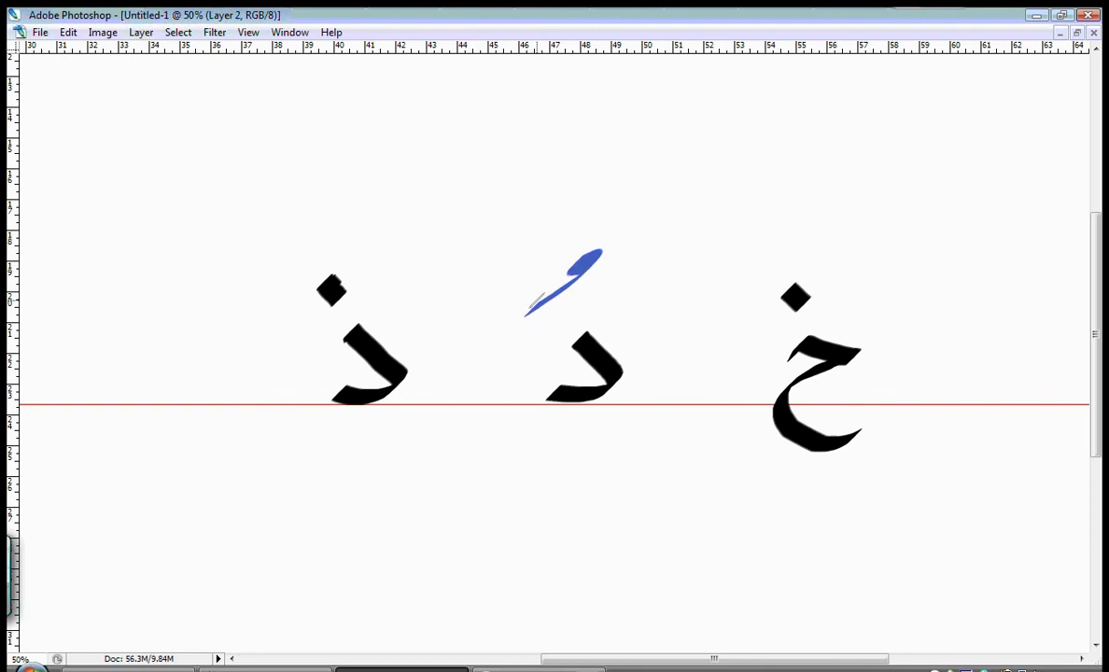
key(ctrl+z)
drag(579, 404, 504, 454)
key(ctrl+z)
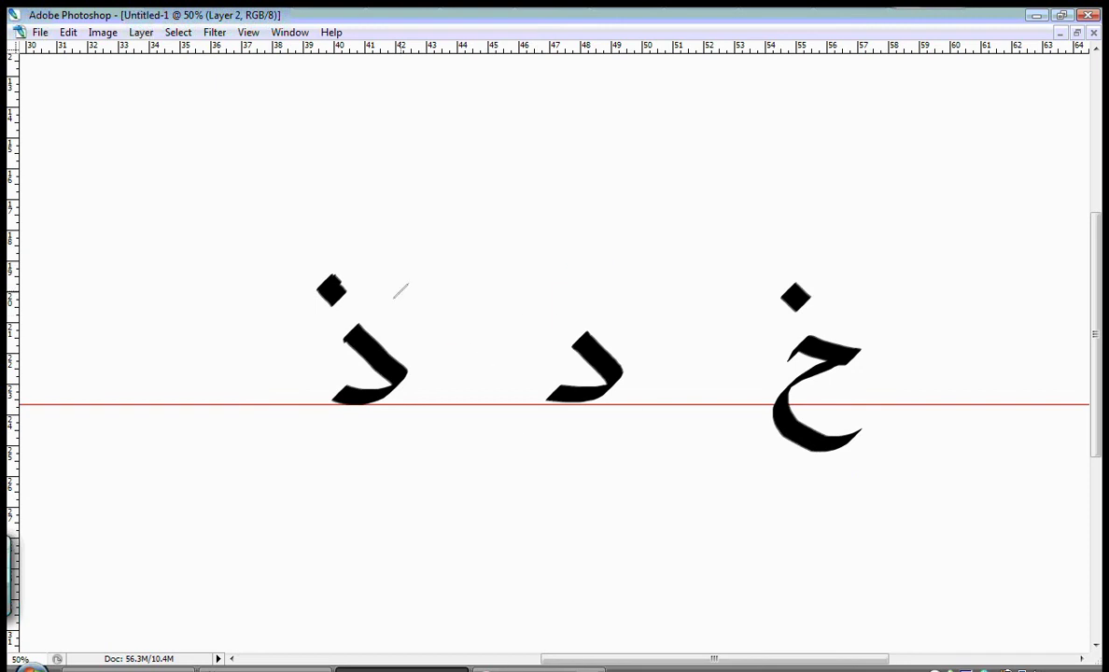
- Try a blue fatha and damma above the dhal and a kasra below it, undoing each one, and show the palettes again
drag(384, 213, 297, 266)
key(ctrl+z)
drag(369, 203, 298, 269)
key(ctrl+z)
drag(433, 425, 332, 496)
key(ctrl+z)
key(Tab)
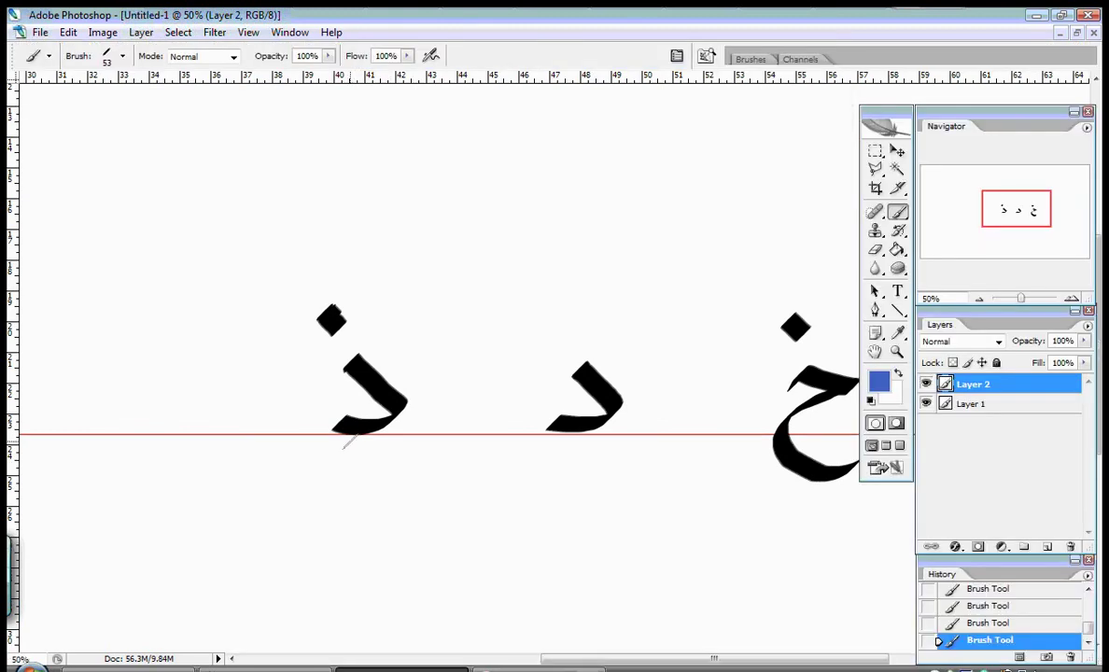